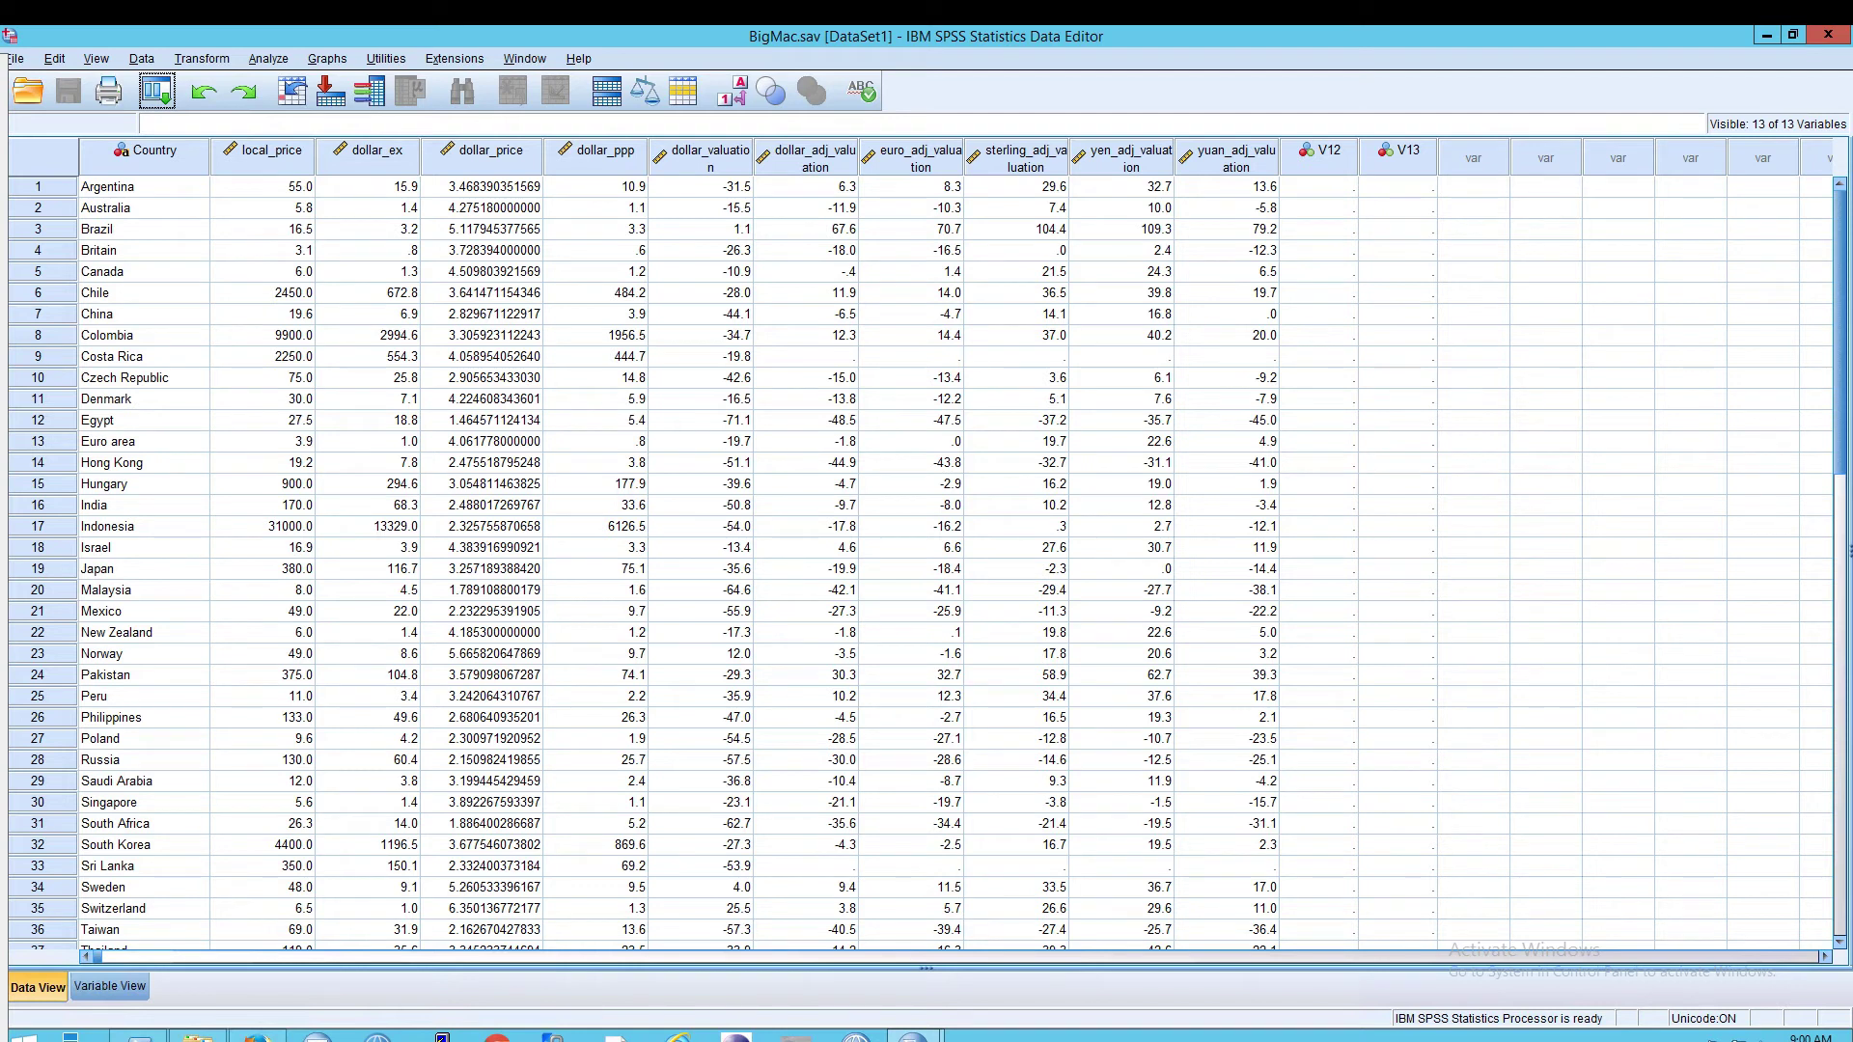
Open Employee data.sav from the Samples\English folder in place of the BigMac dataset
left_click(15, 59)
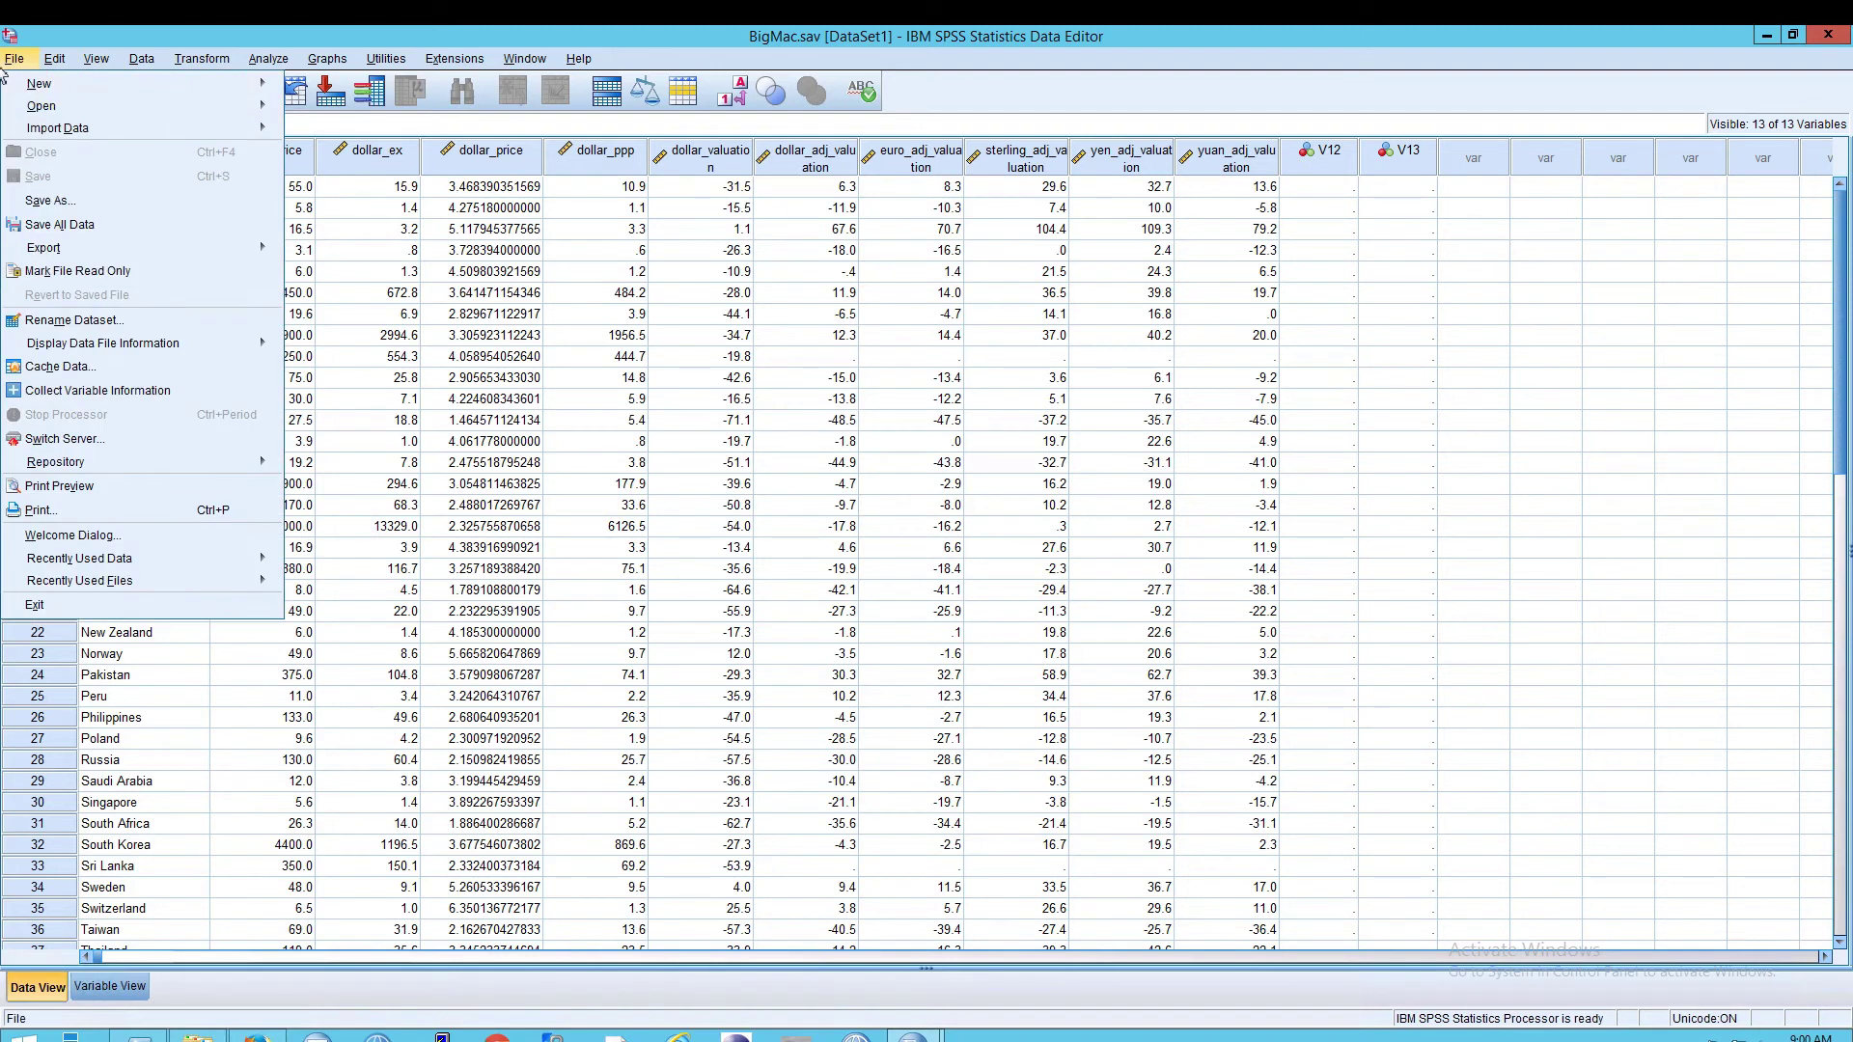
mouse_move(44, 106)
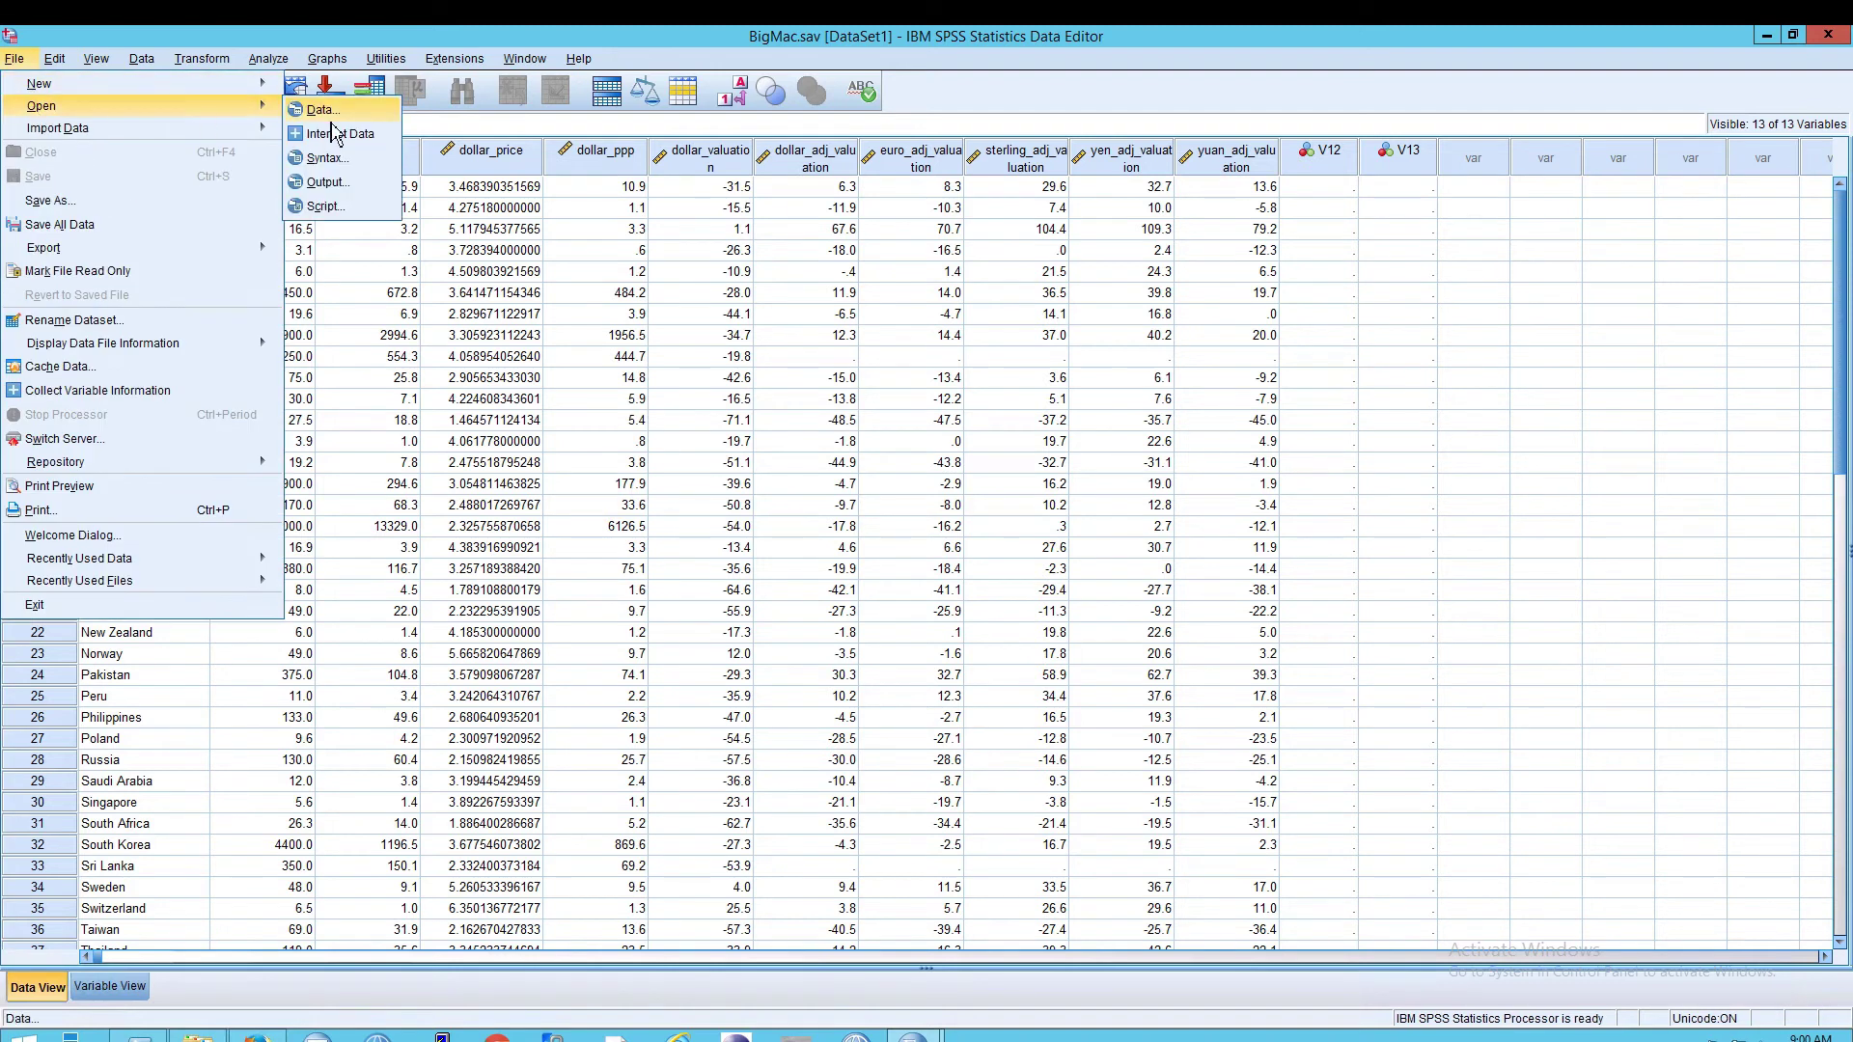
left_click(332, 119)
left_click(917, 383)
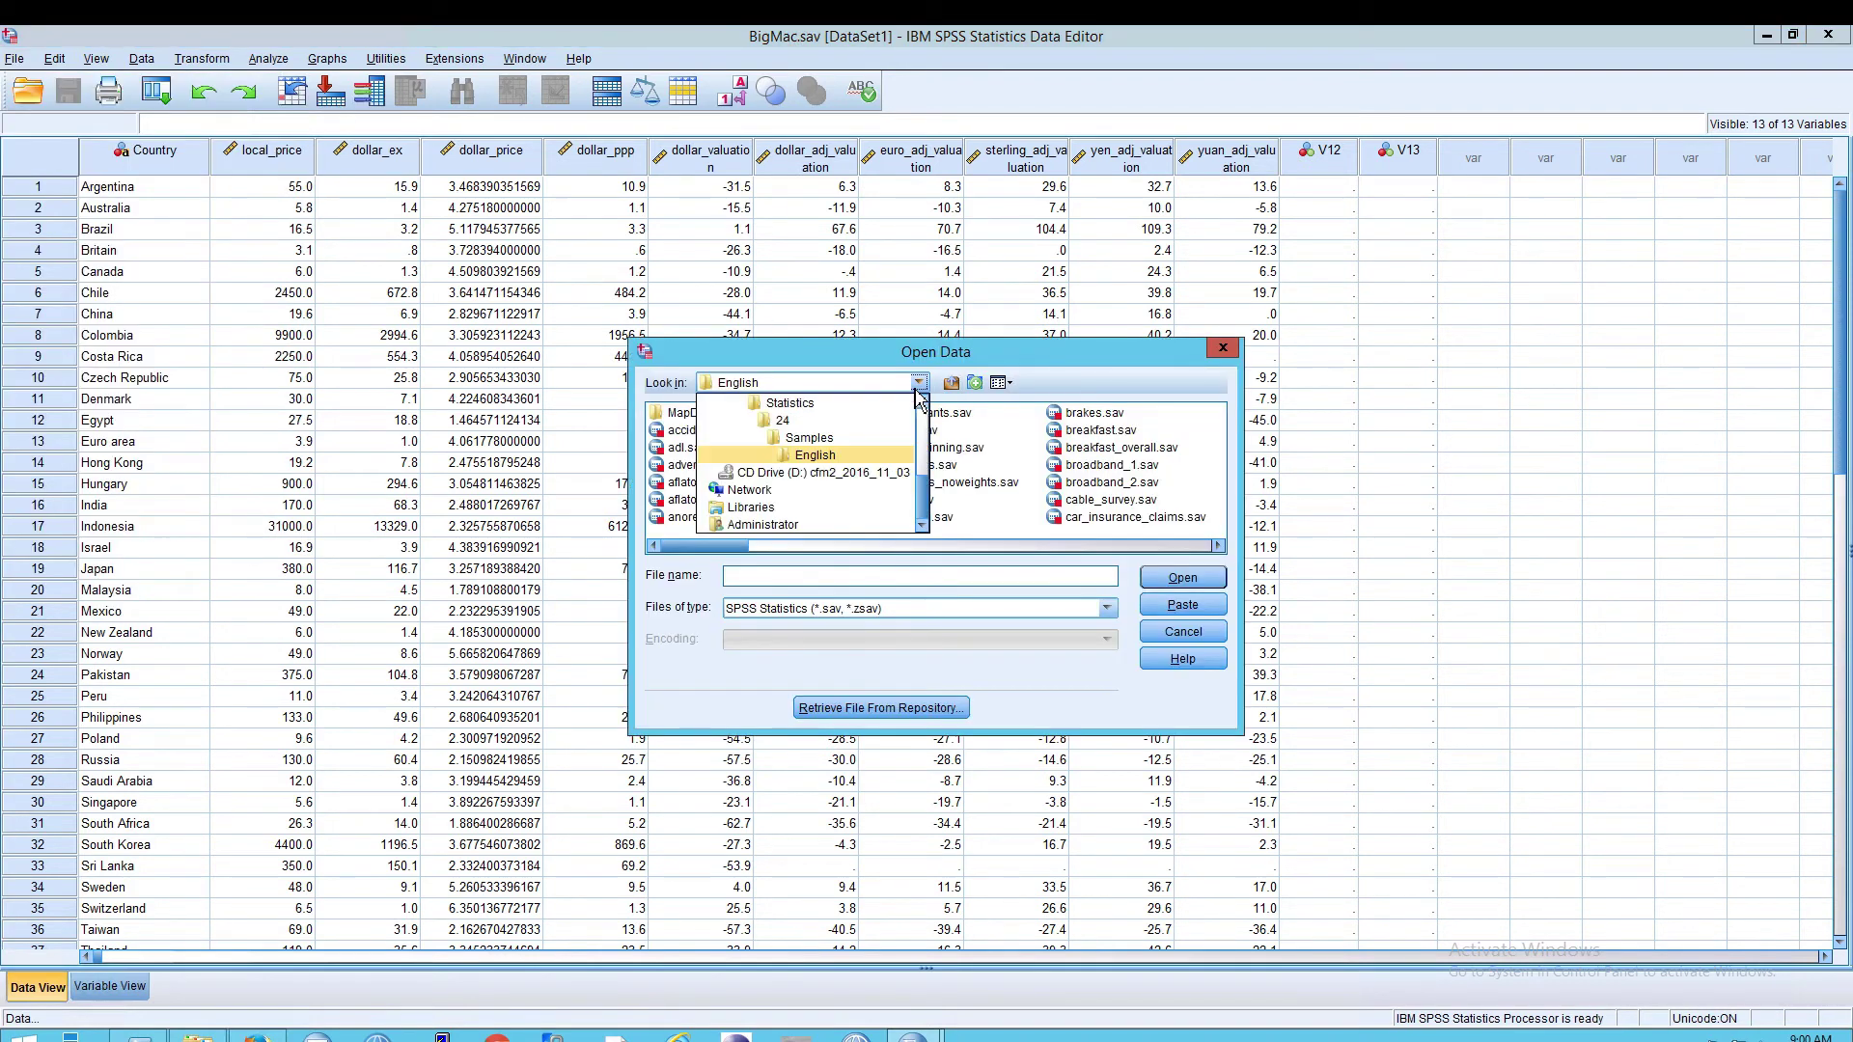
left_click(944, 367)
left_click(932, 483)
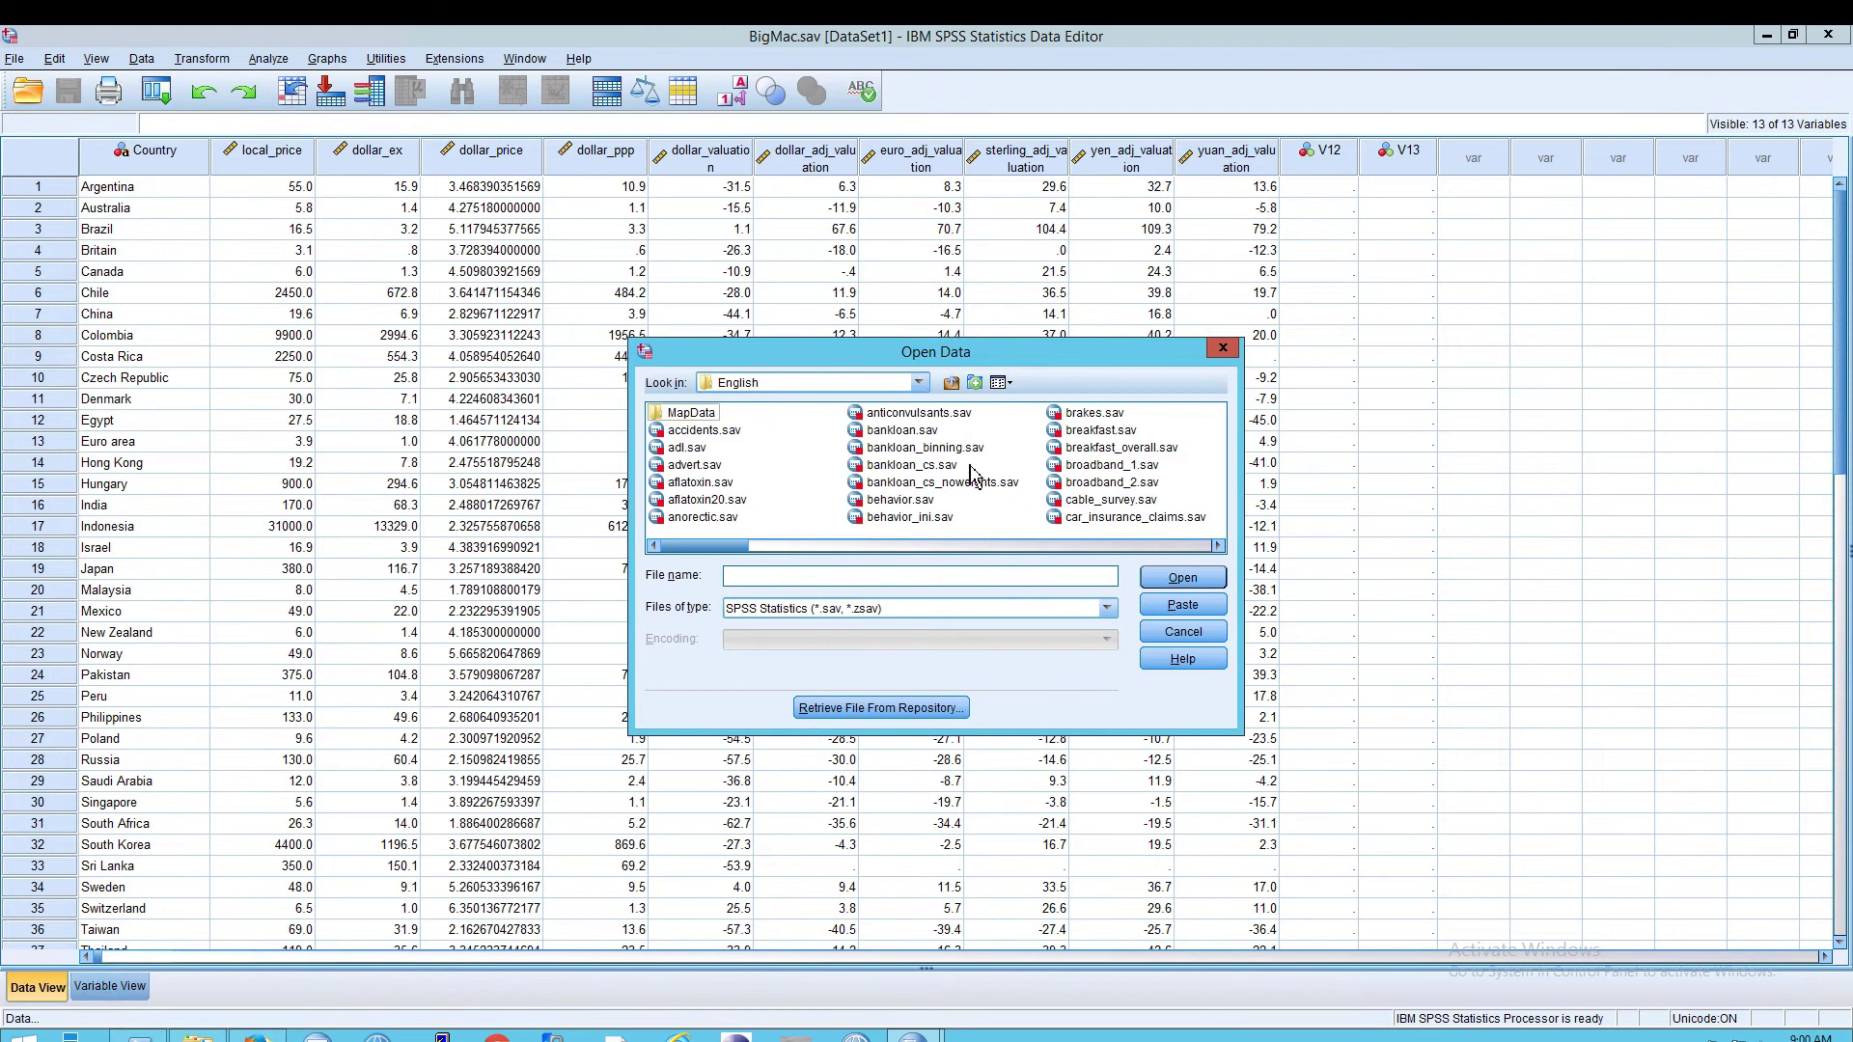
key("e")
double_click(1044, 467)
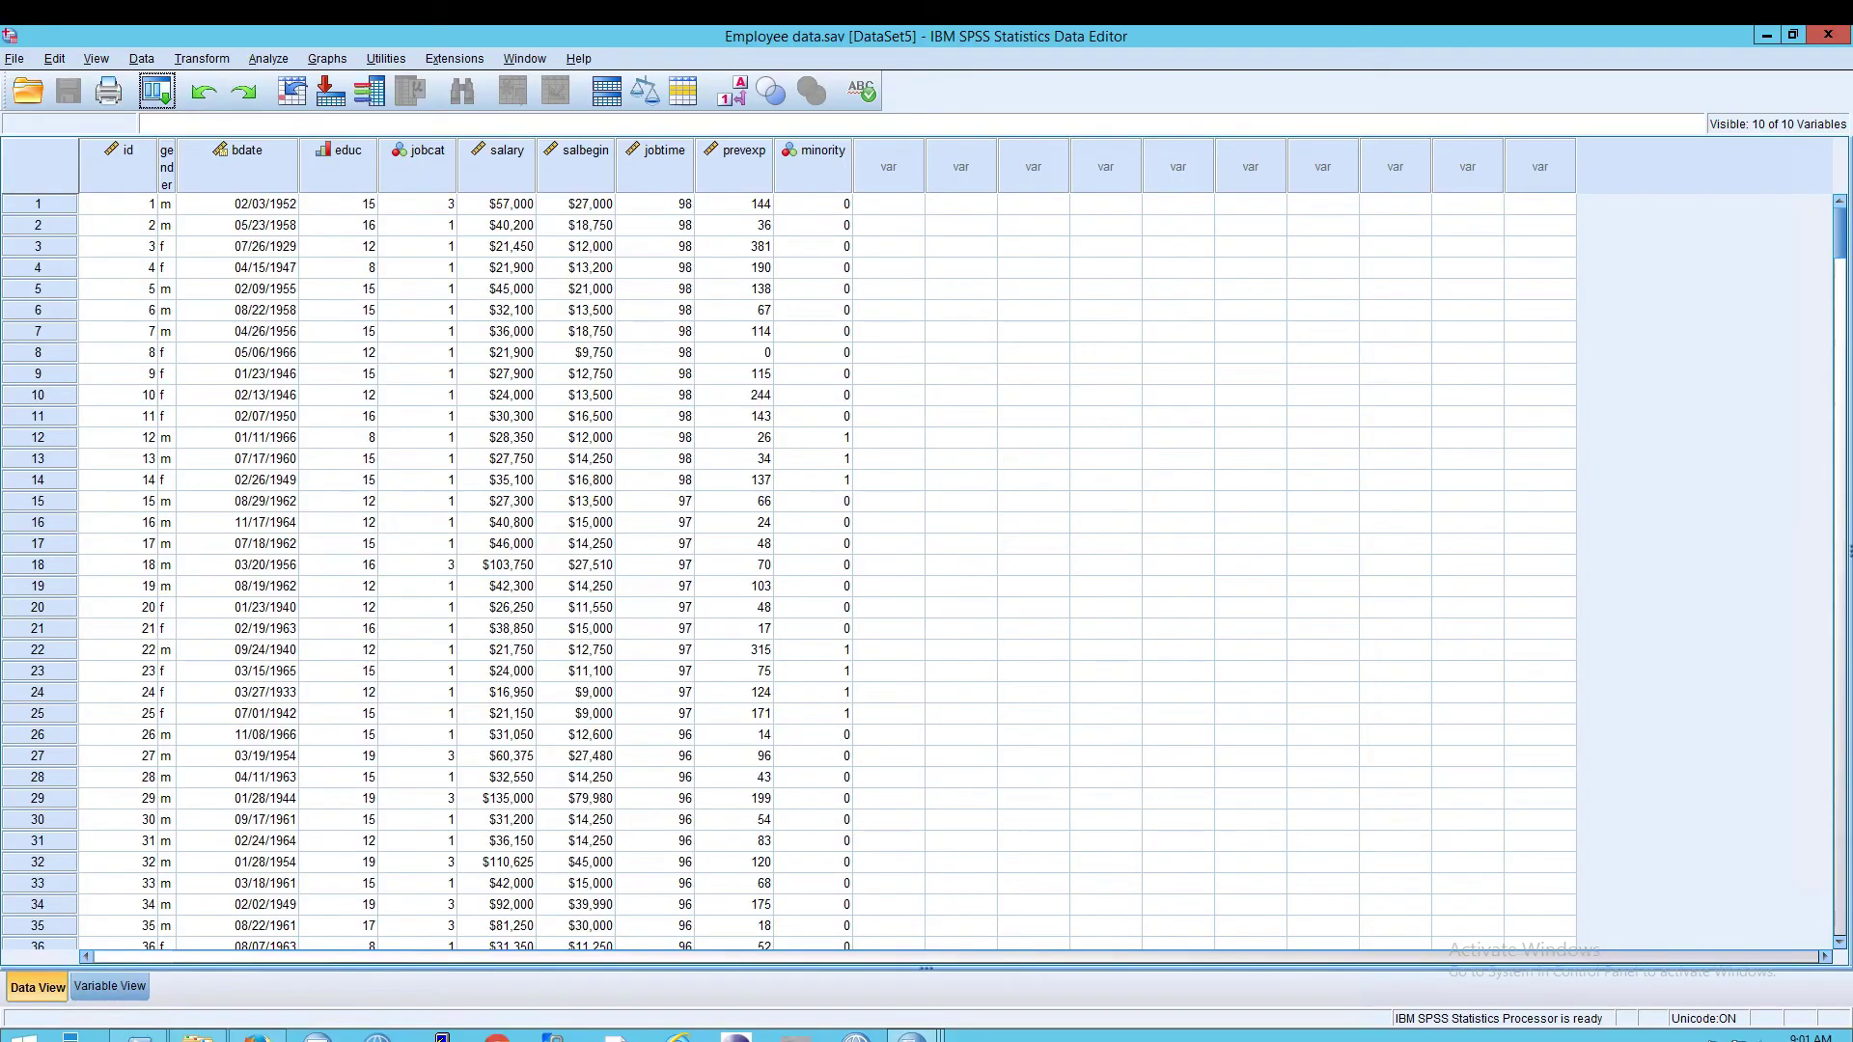
Start Visual Binning with Current Salary as the variable to bin and scan its values
left_click(202, 59)
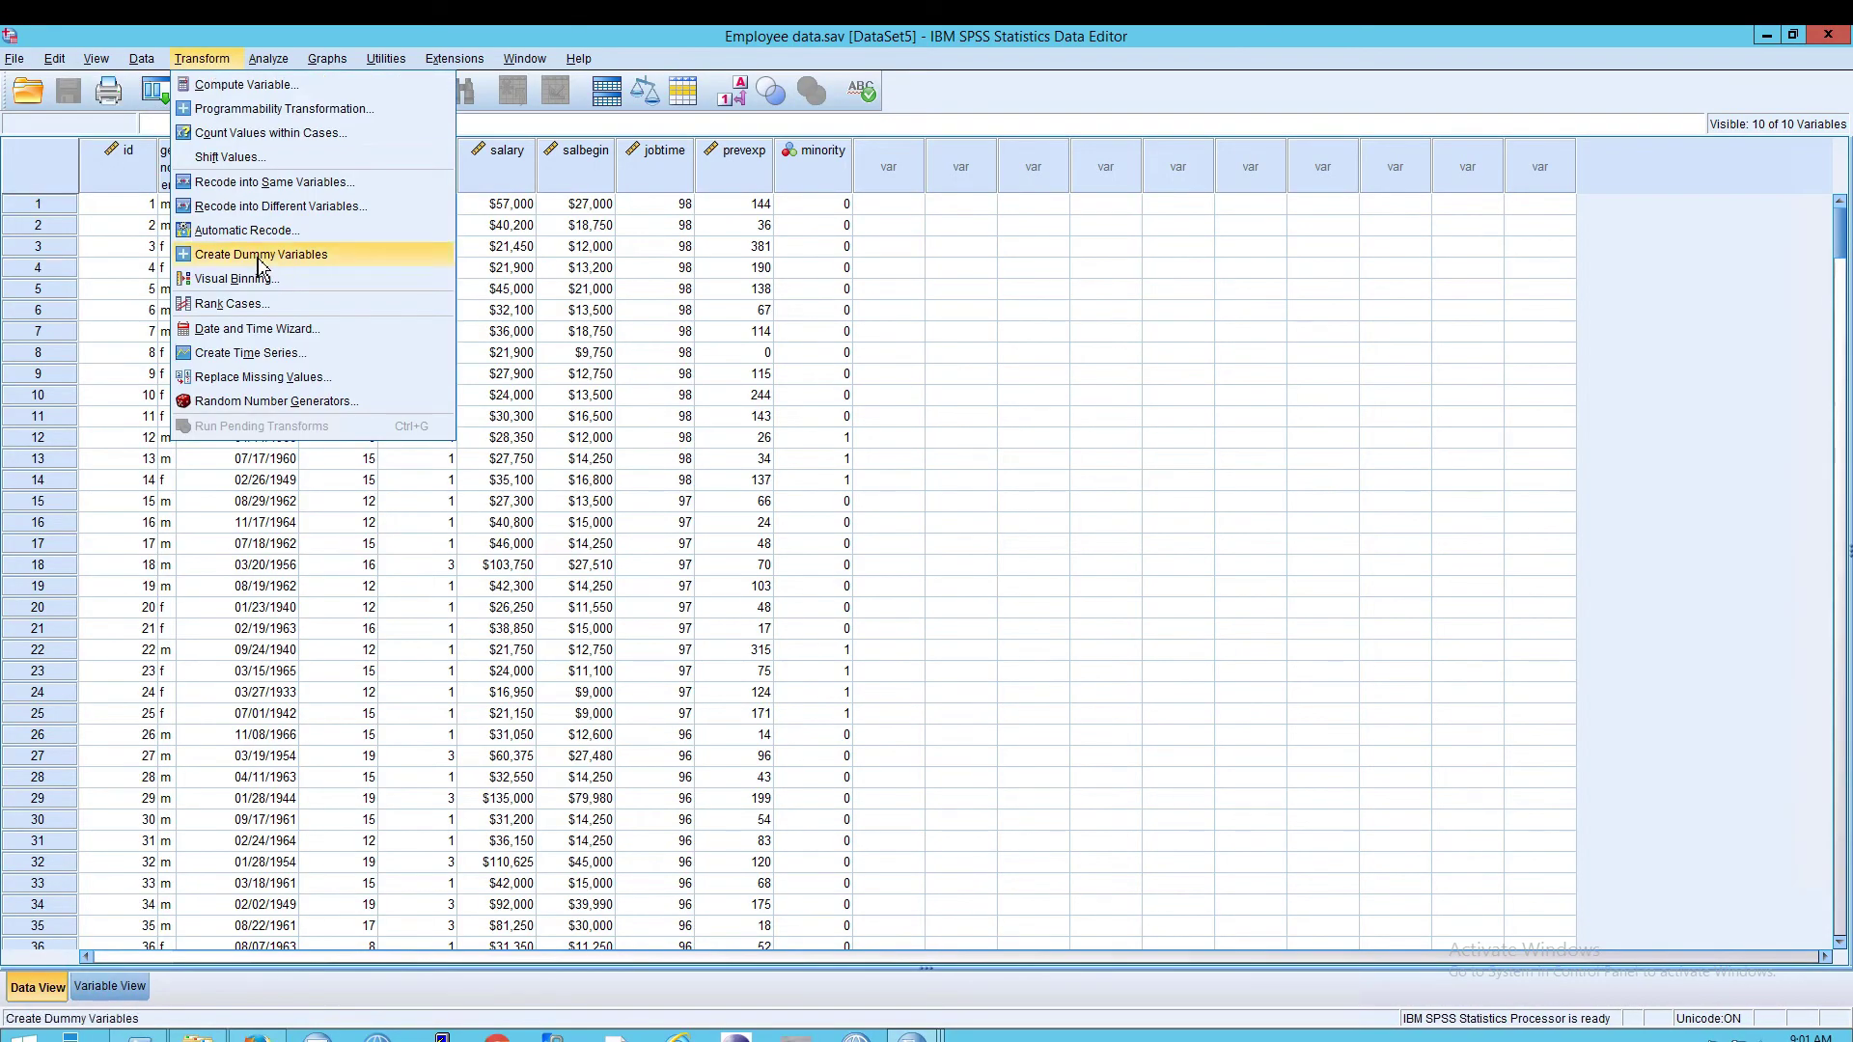
left_click(304, 279)
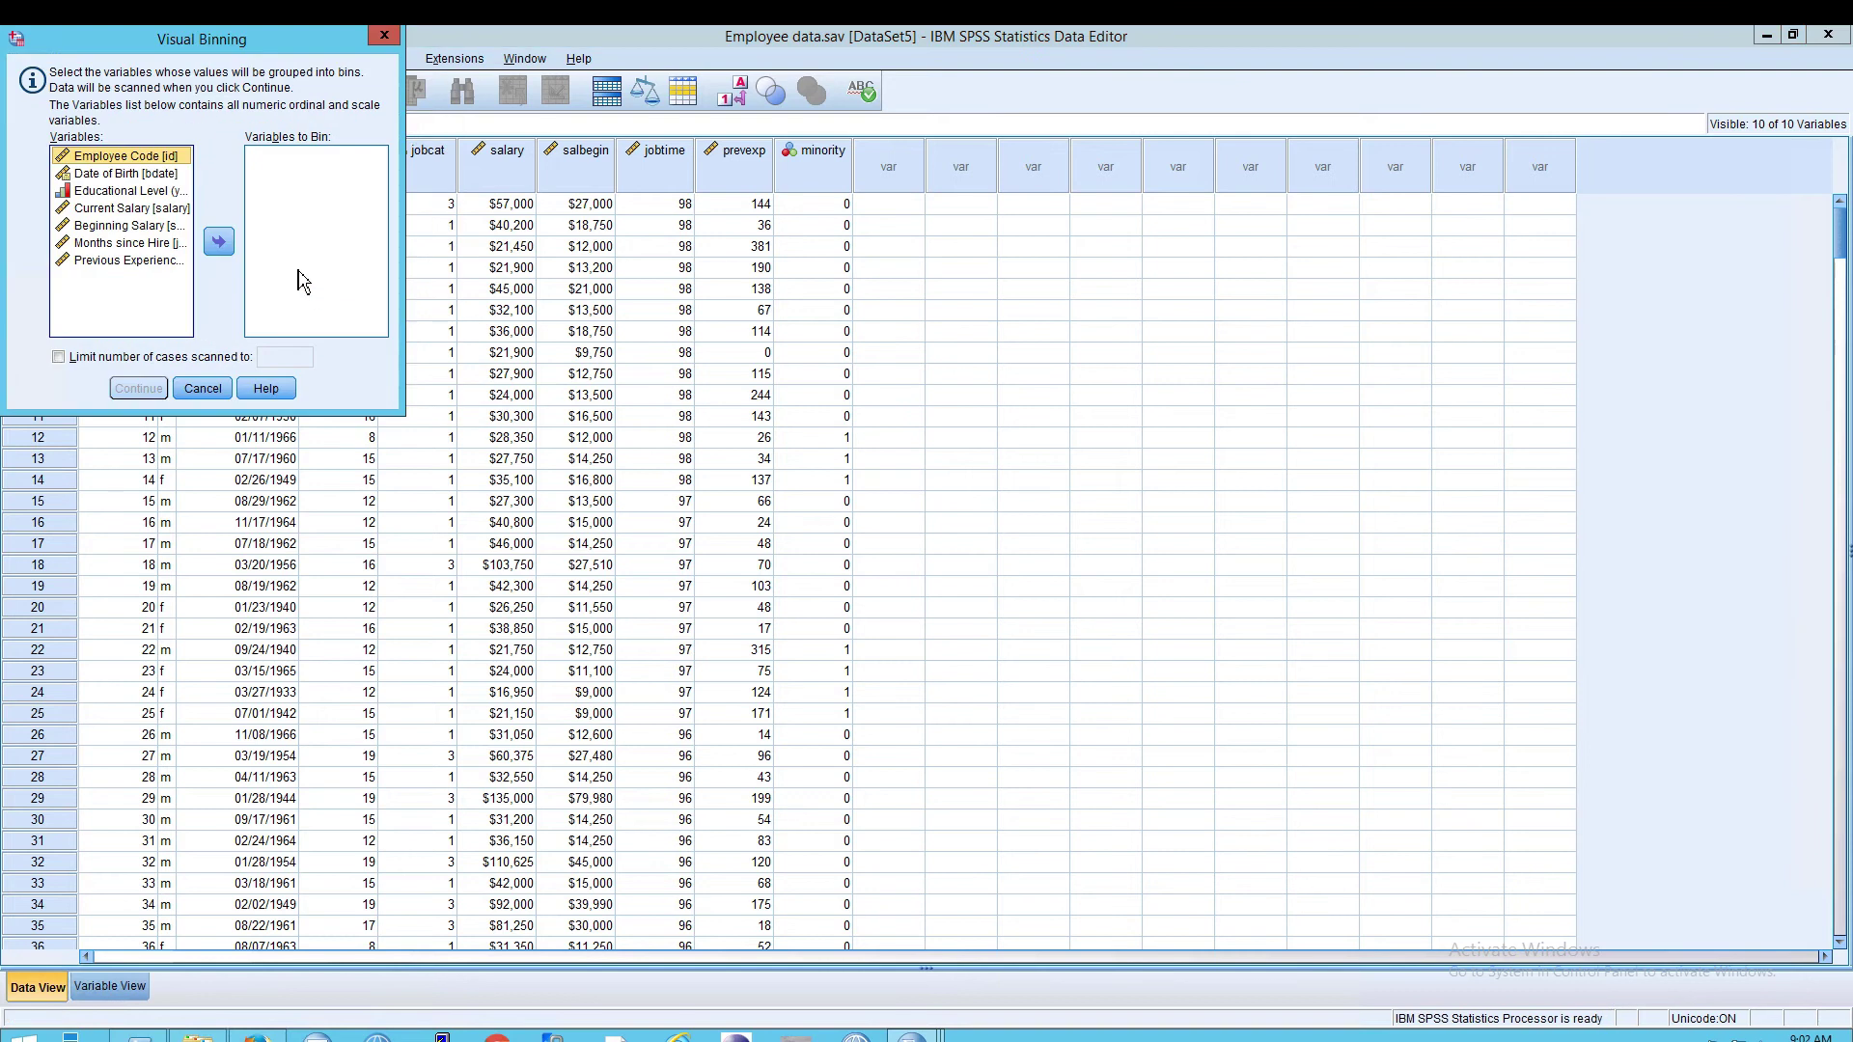
left_click(146, 209)
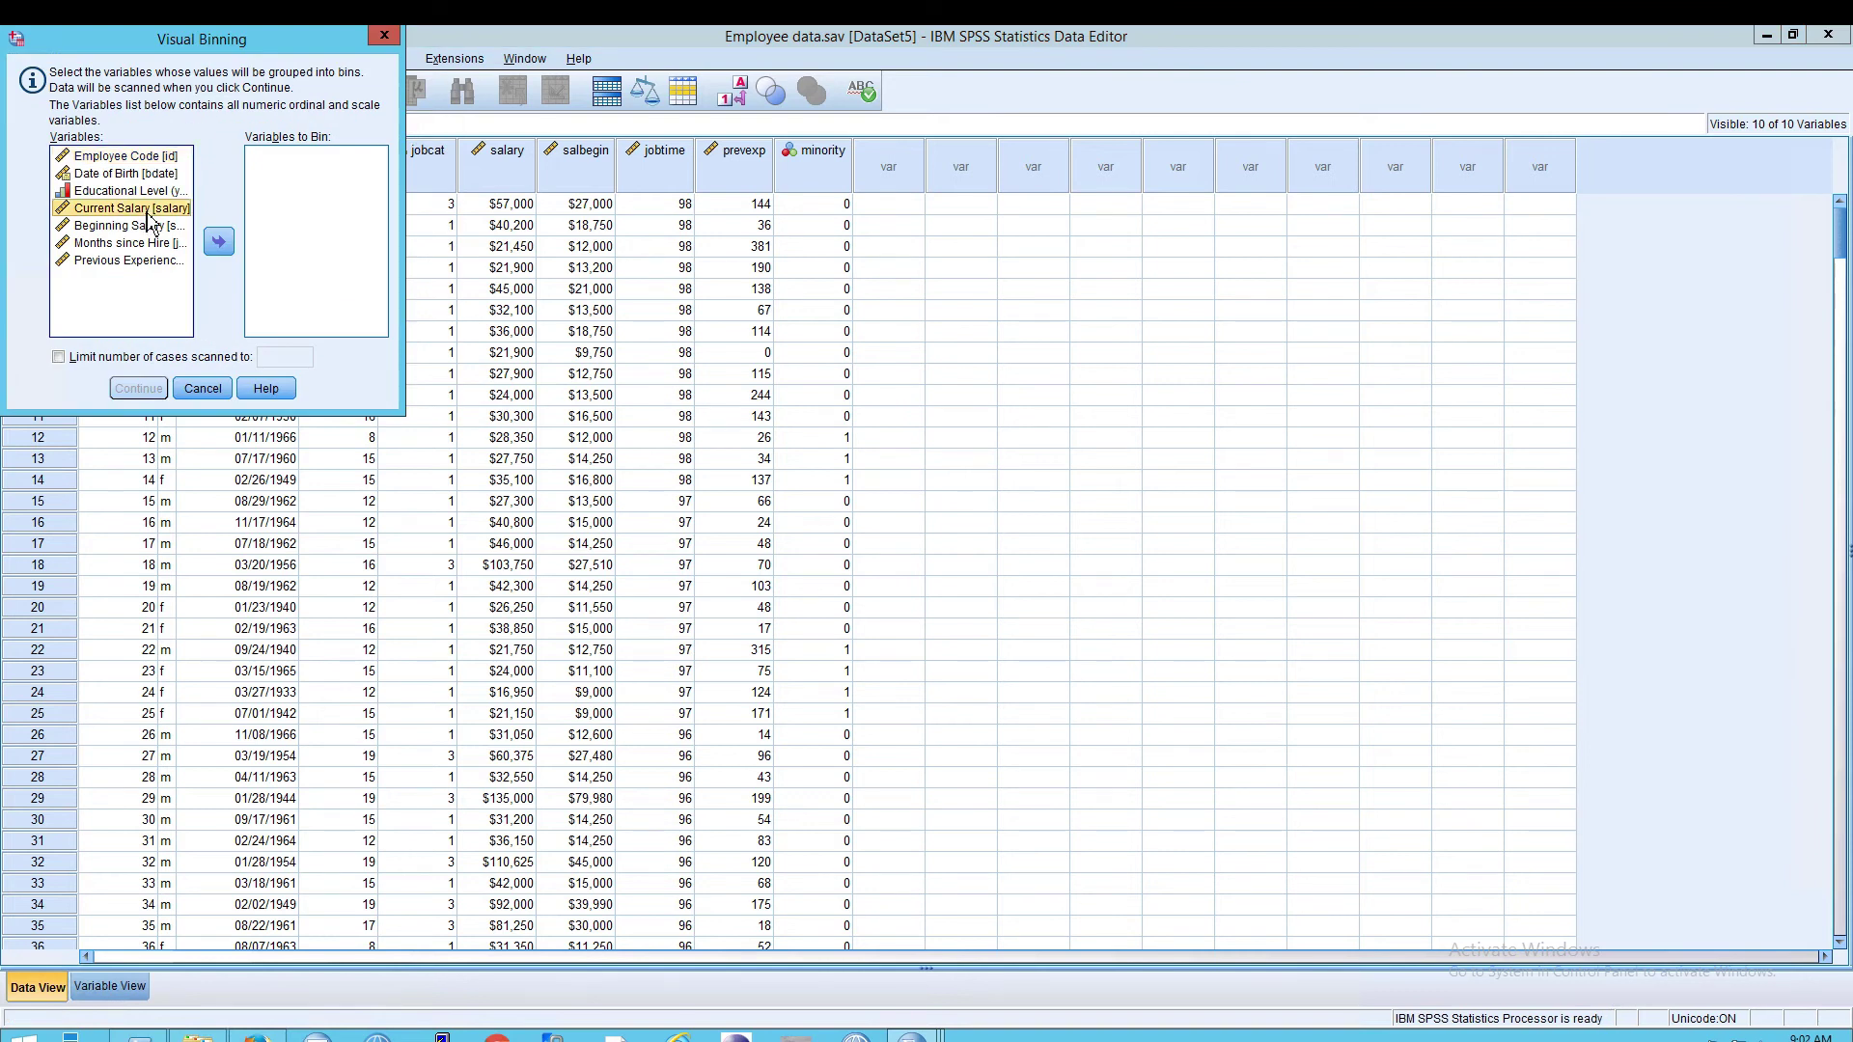
left_click(219, 241)
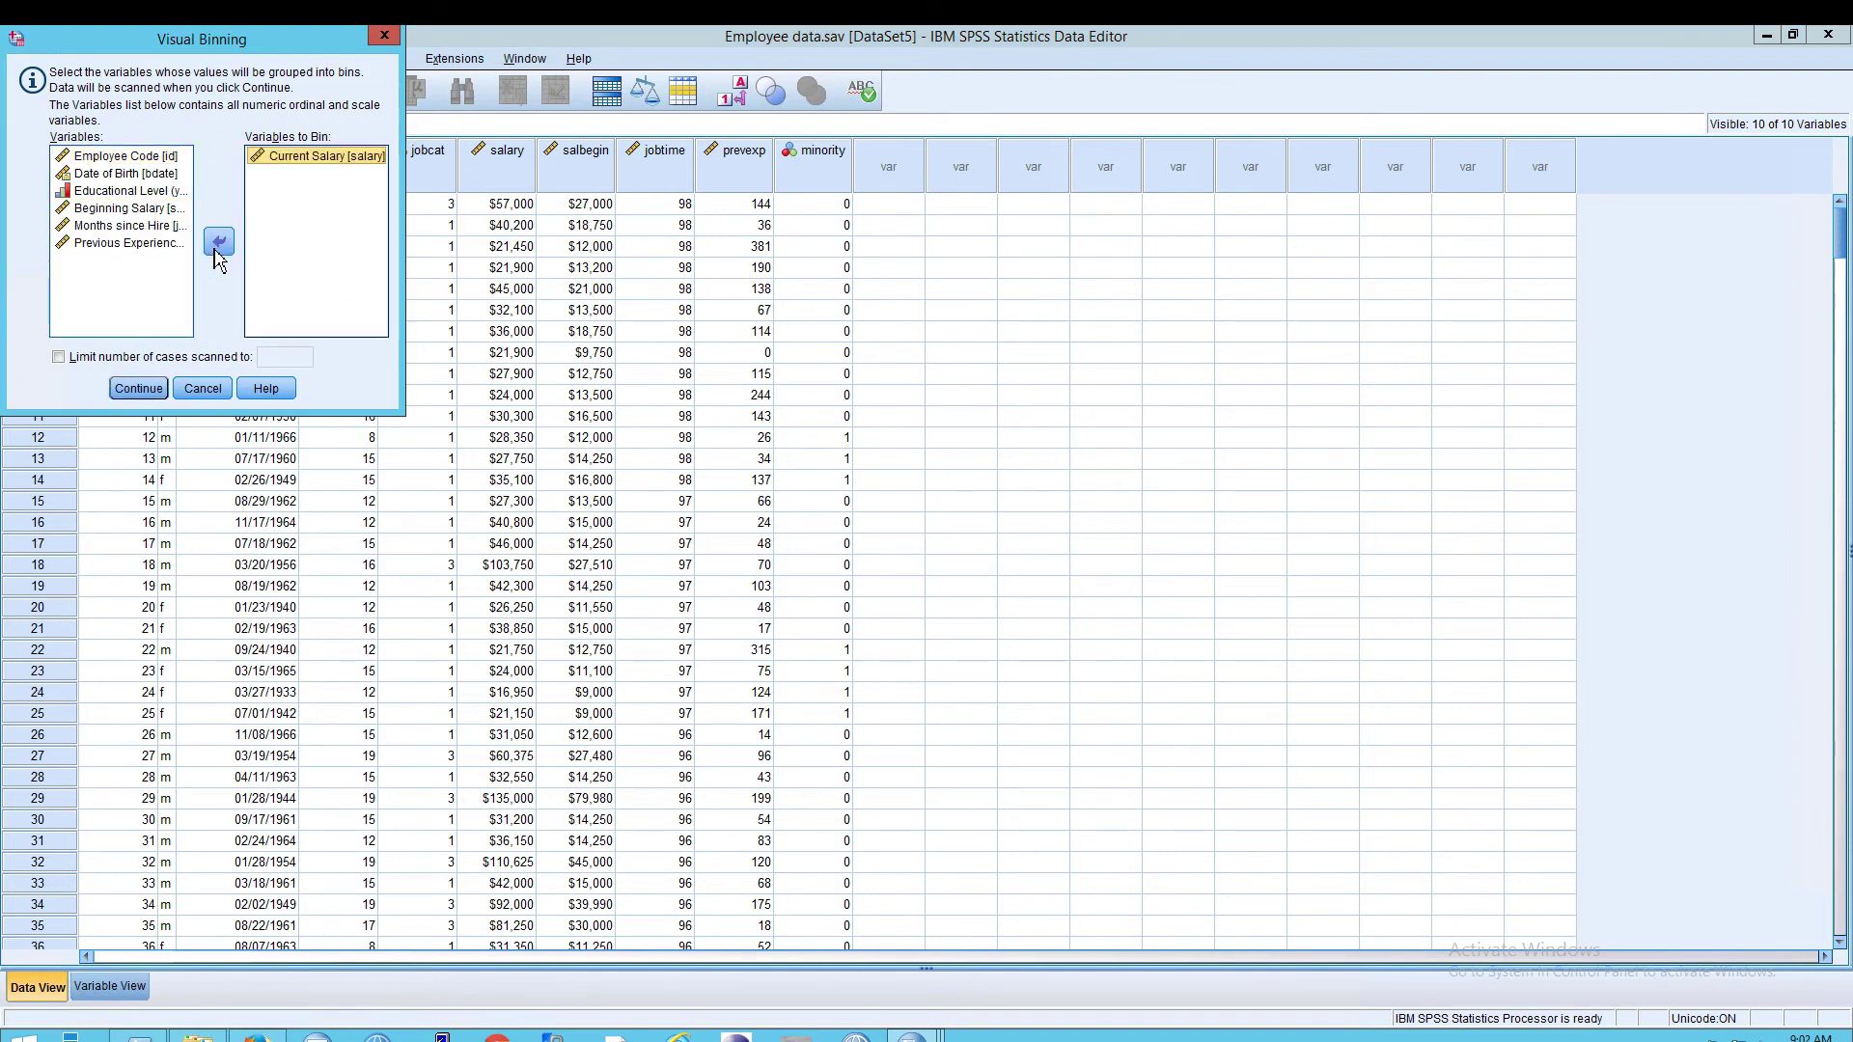
left_click(140, 389)
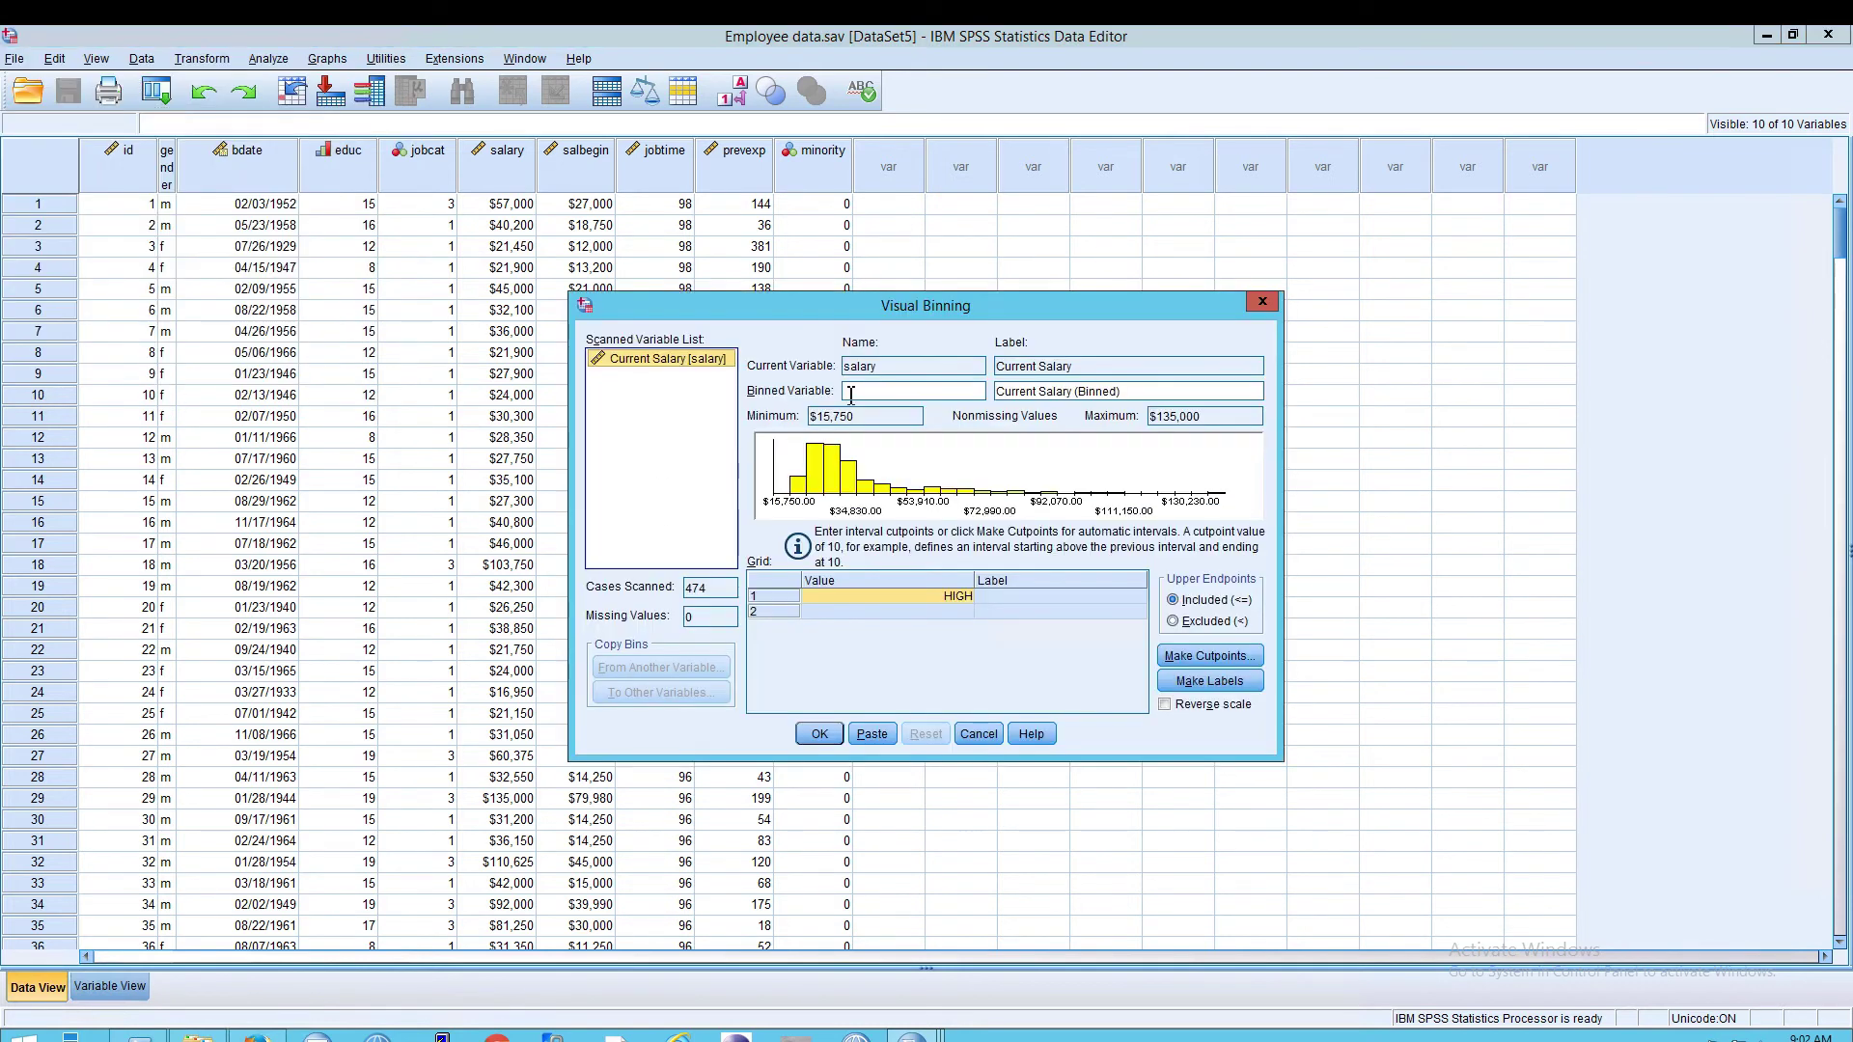
Name the binned variable salary_quartiles
left_click(898, 372)
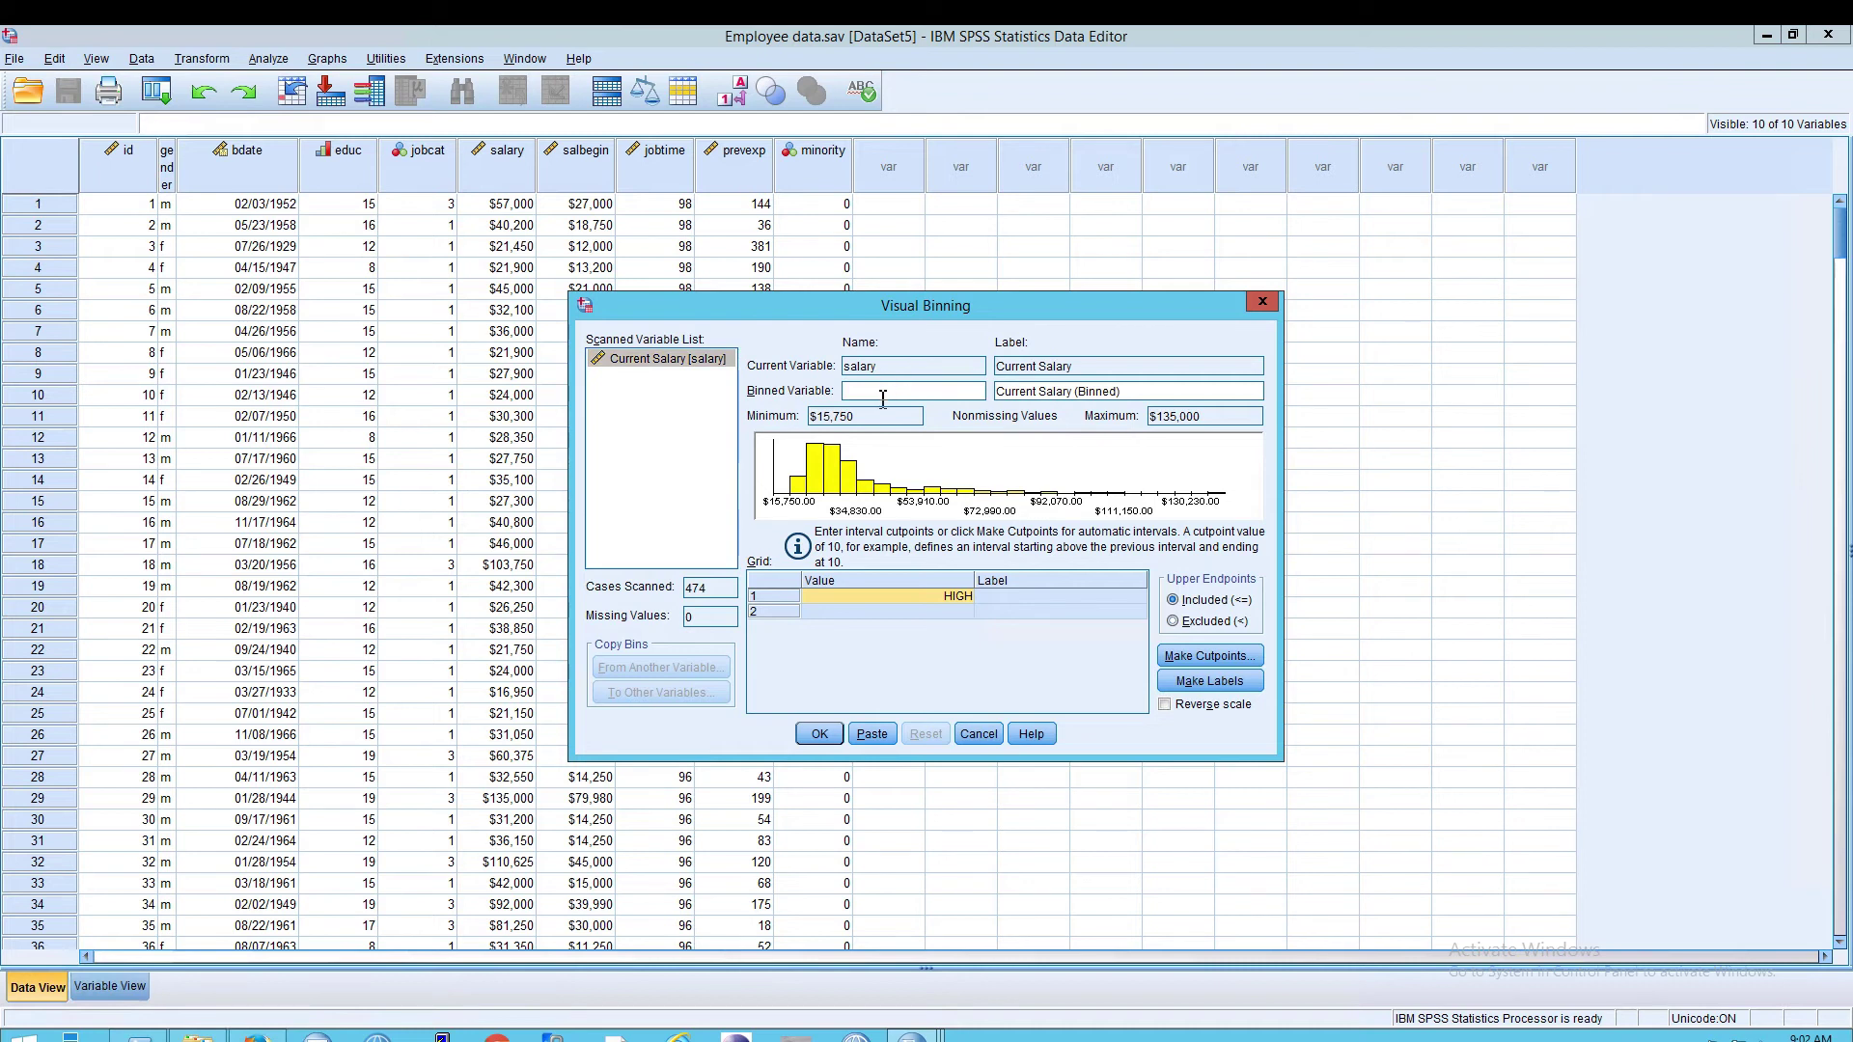
left_click(885, 391)
type("salary_quartiles")
Enter $10,000 as the first cutpoint value above HIGH
left_click(950, 599)
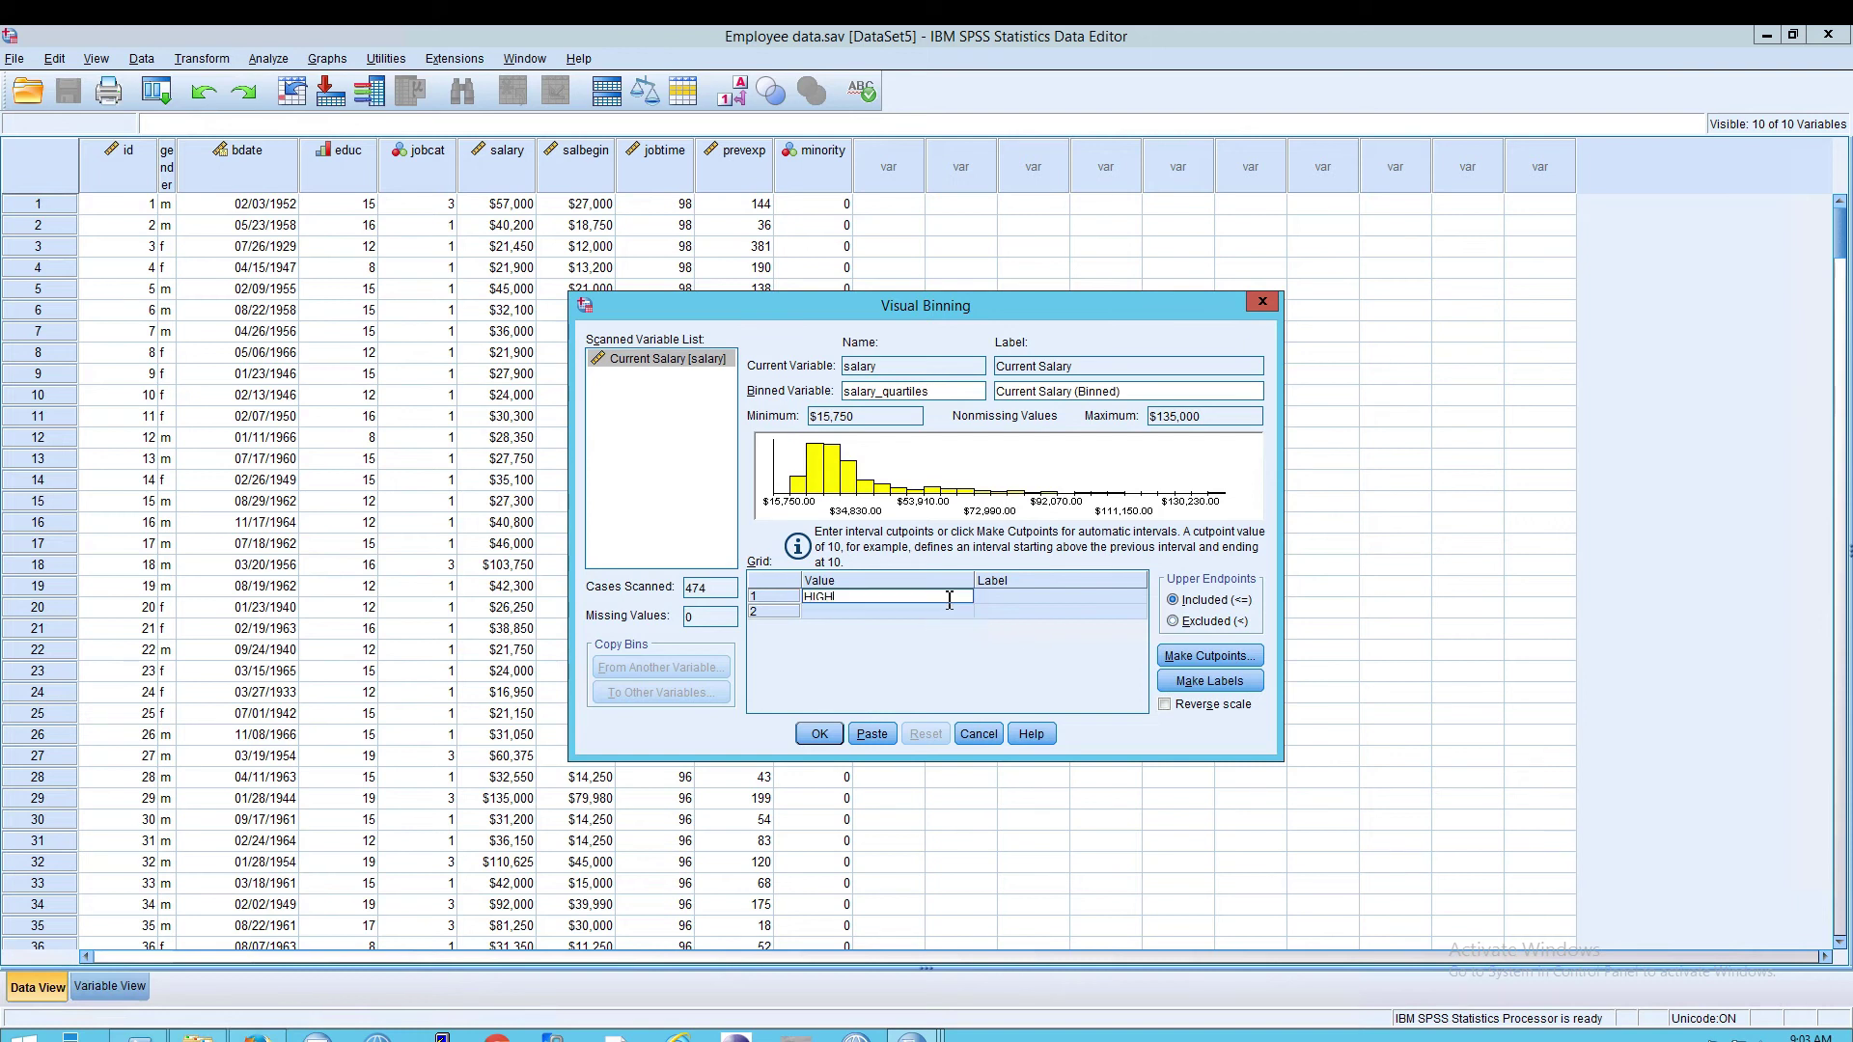
key("shift+Home")
type("10")
key("Escape")
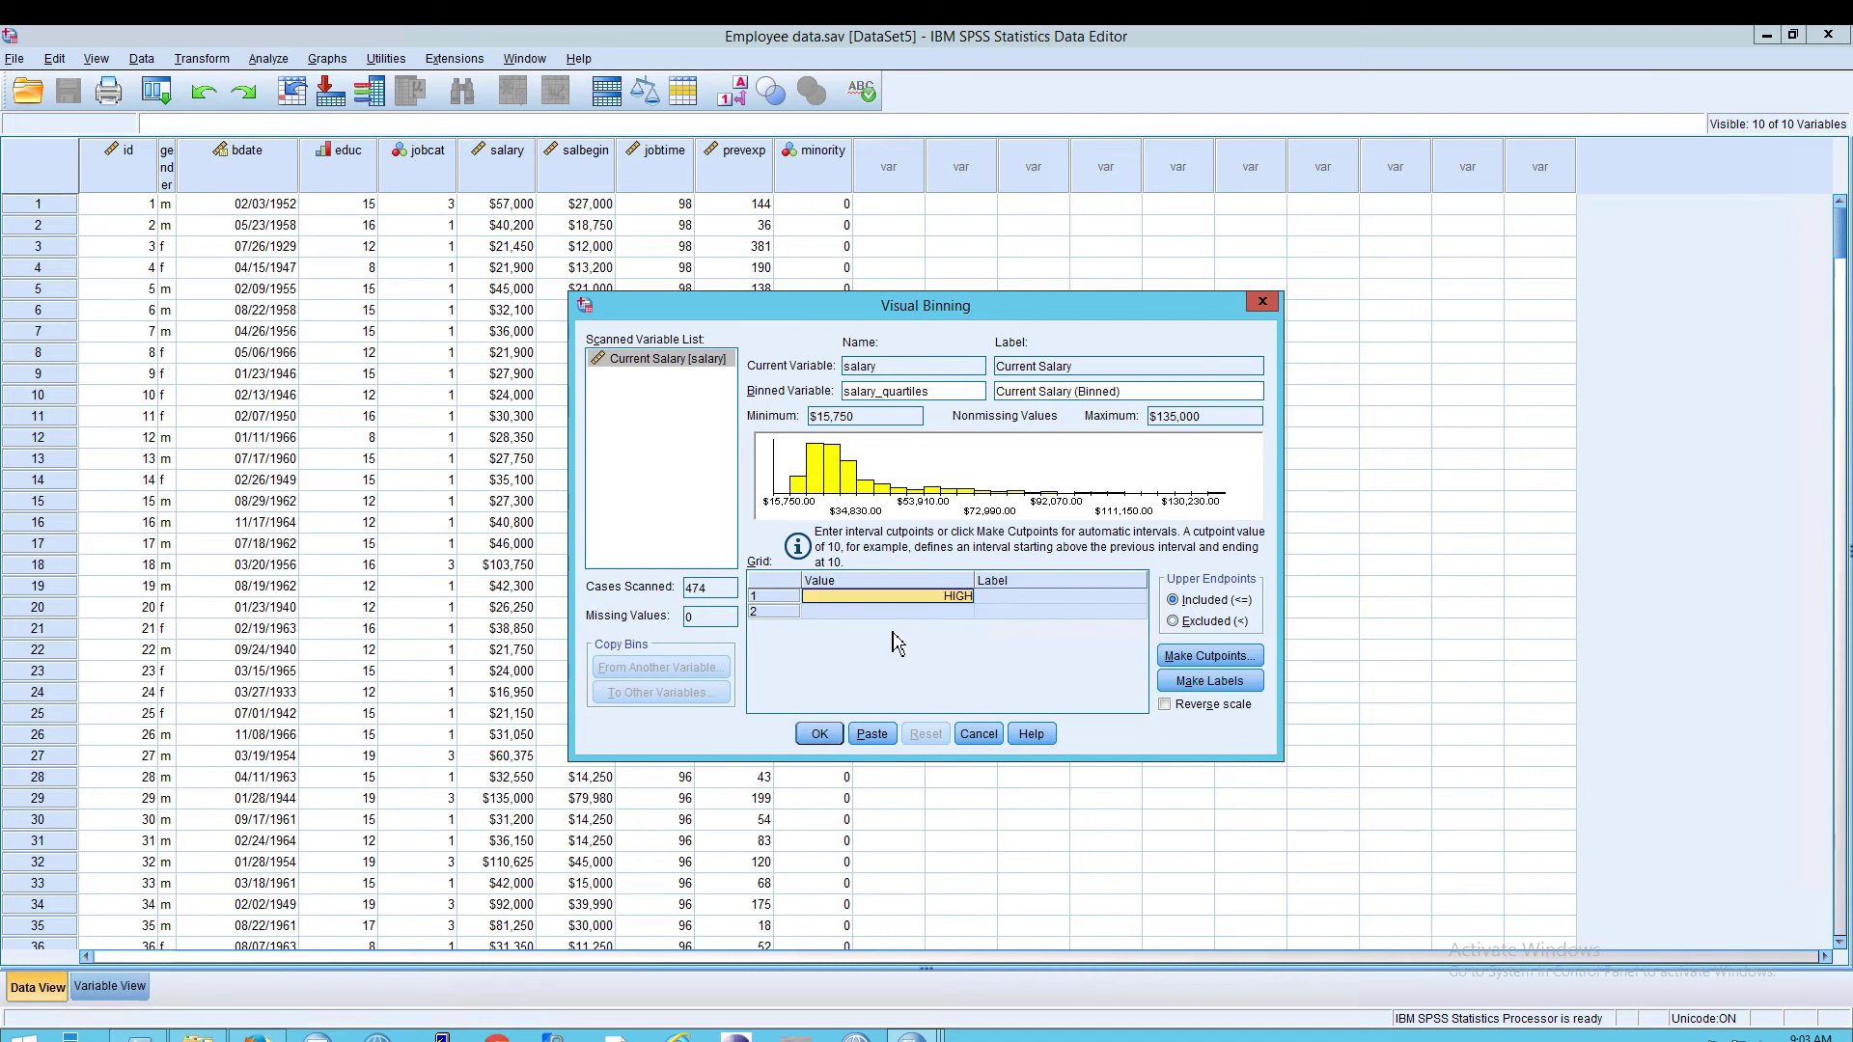
left_click(950, 597)
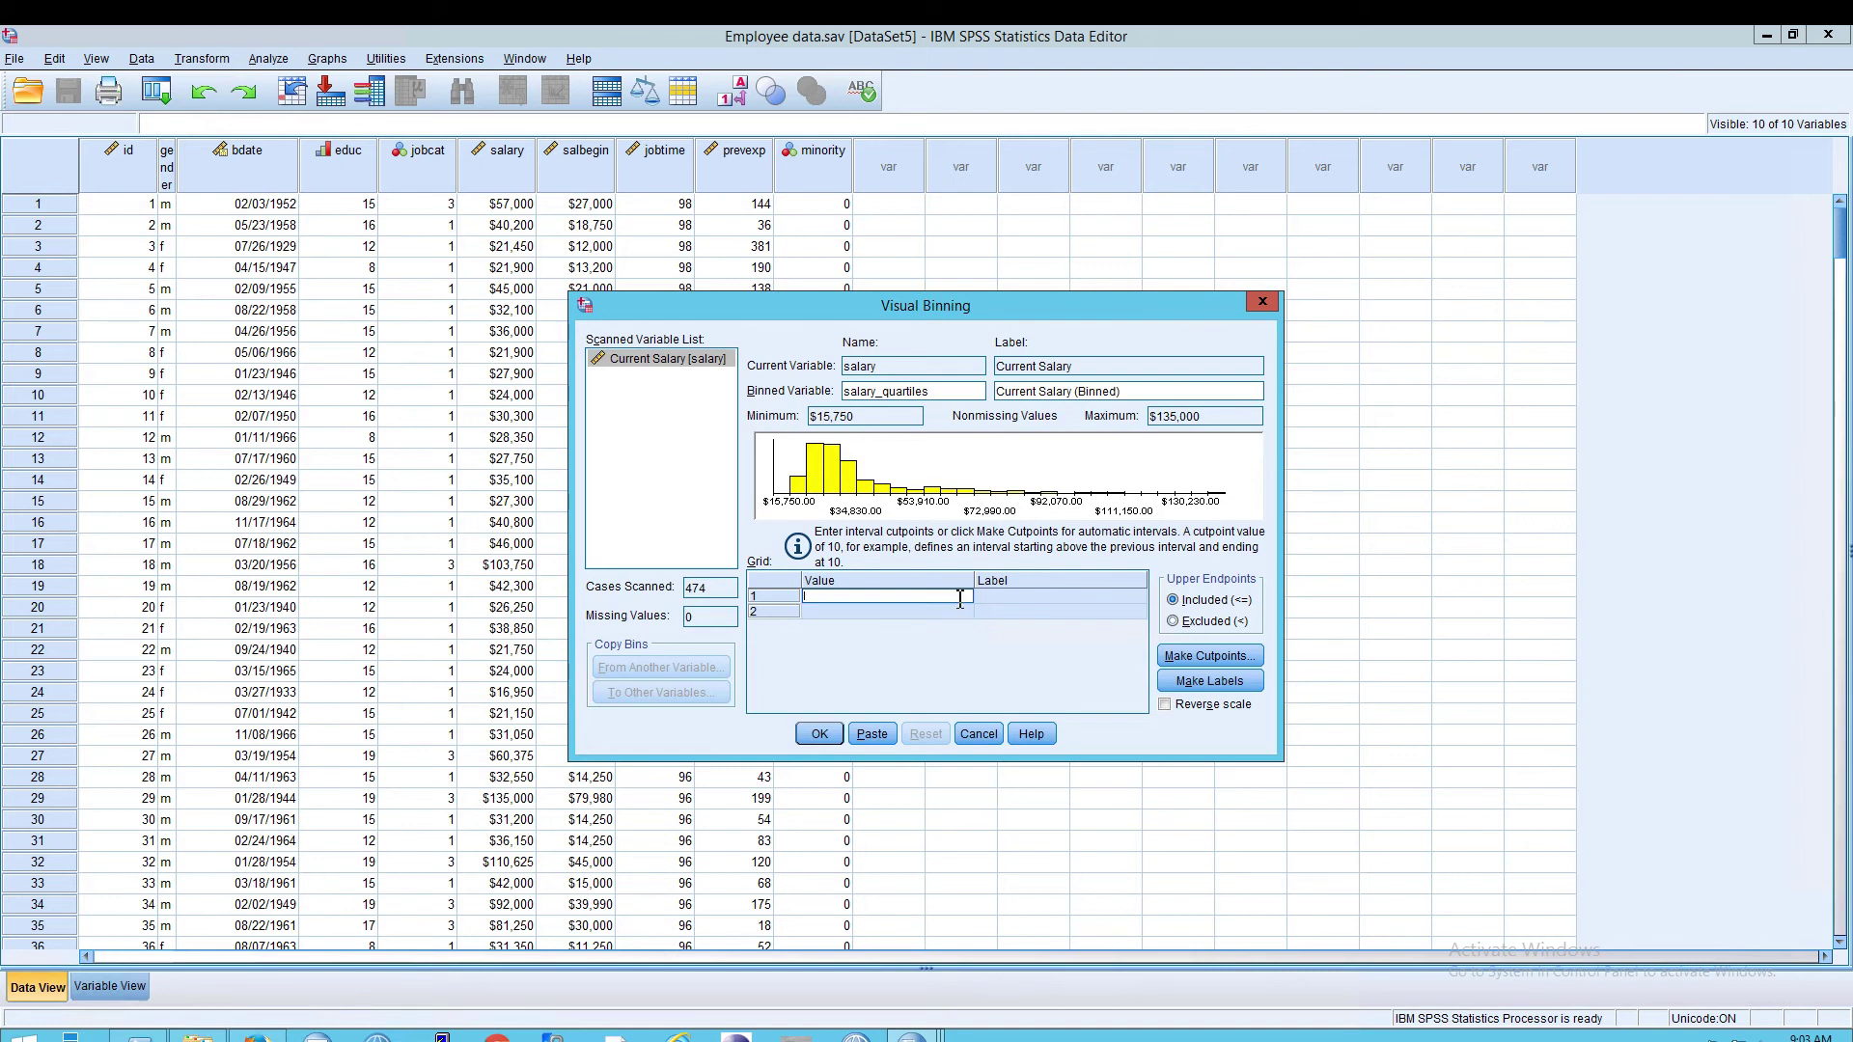
type("10,000")
key("Return")
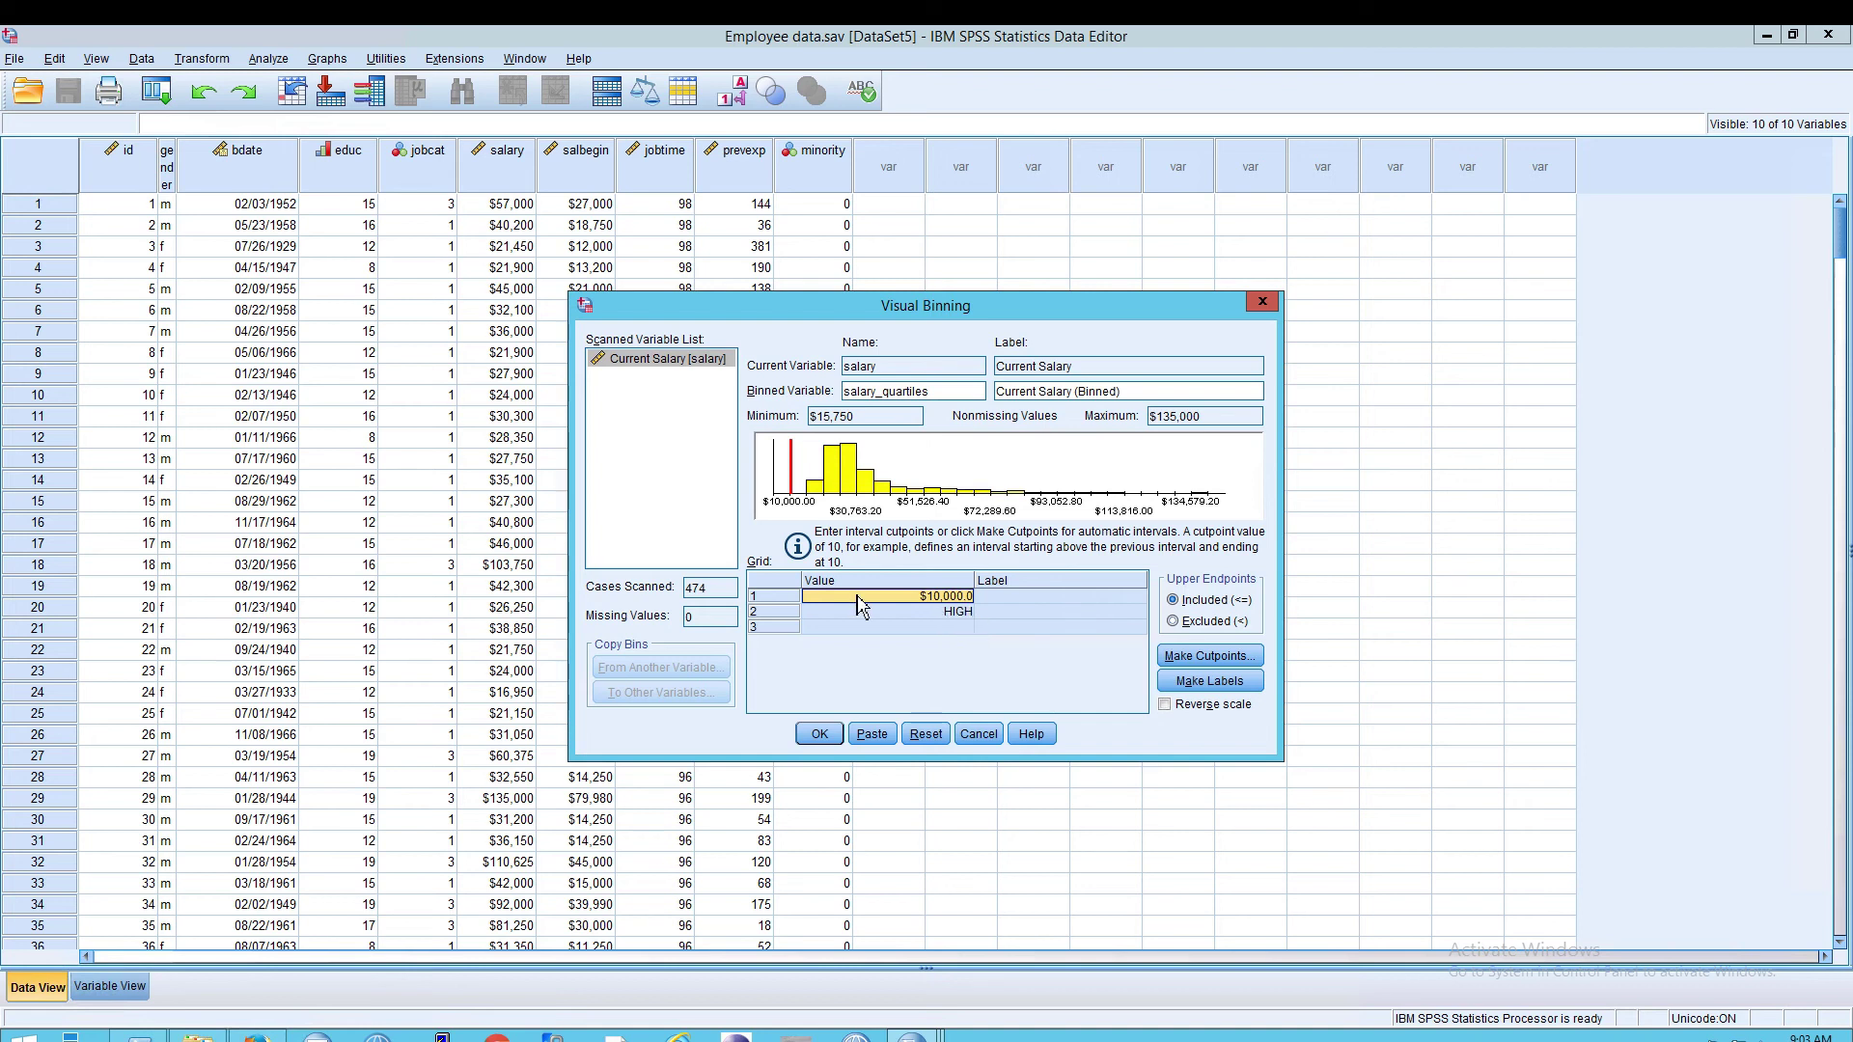
Reset all binning settings, discarding the $10,000 cutpoint, and reload Current Salary
left_click(934, 736)
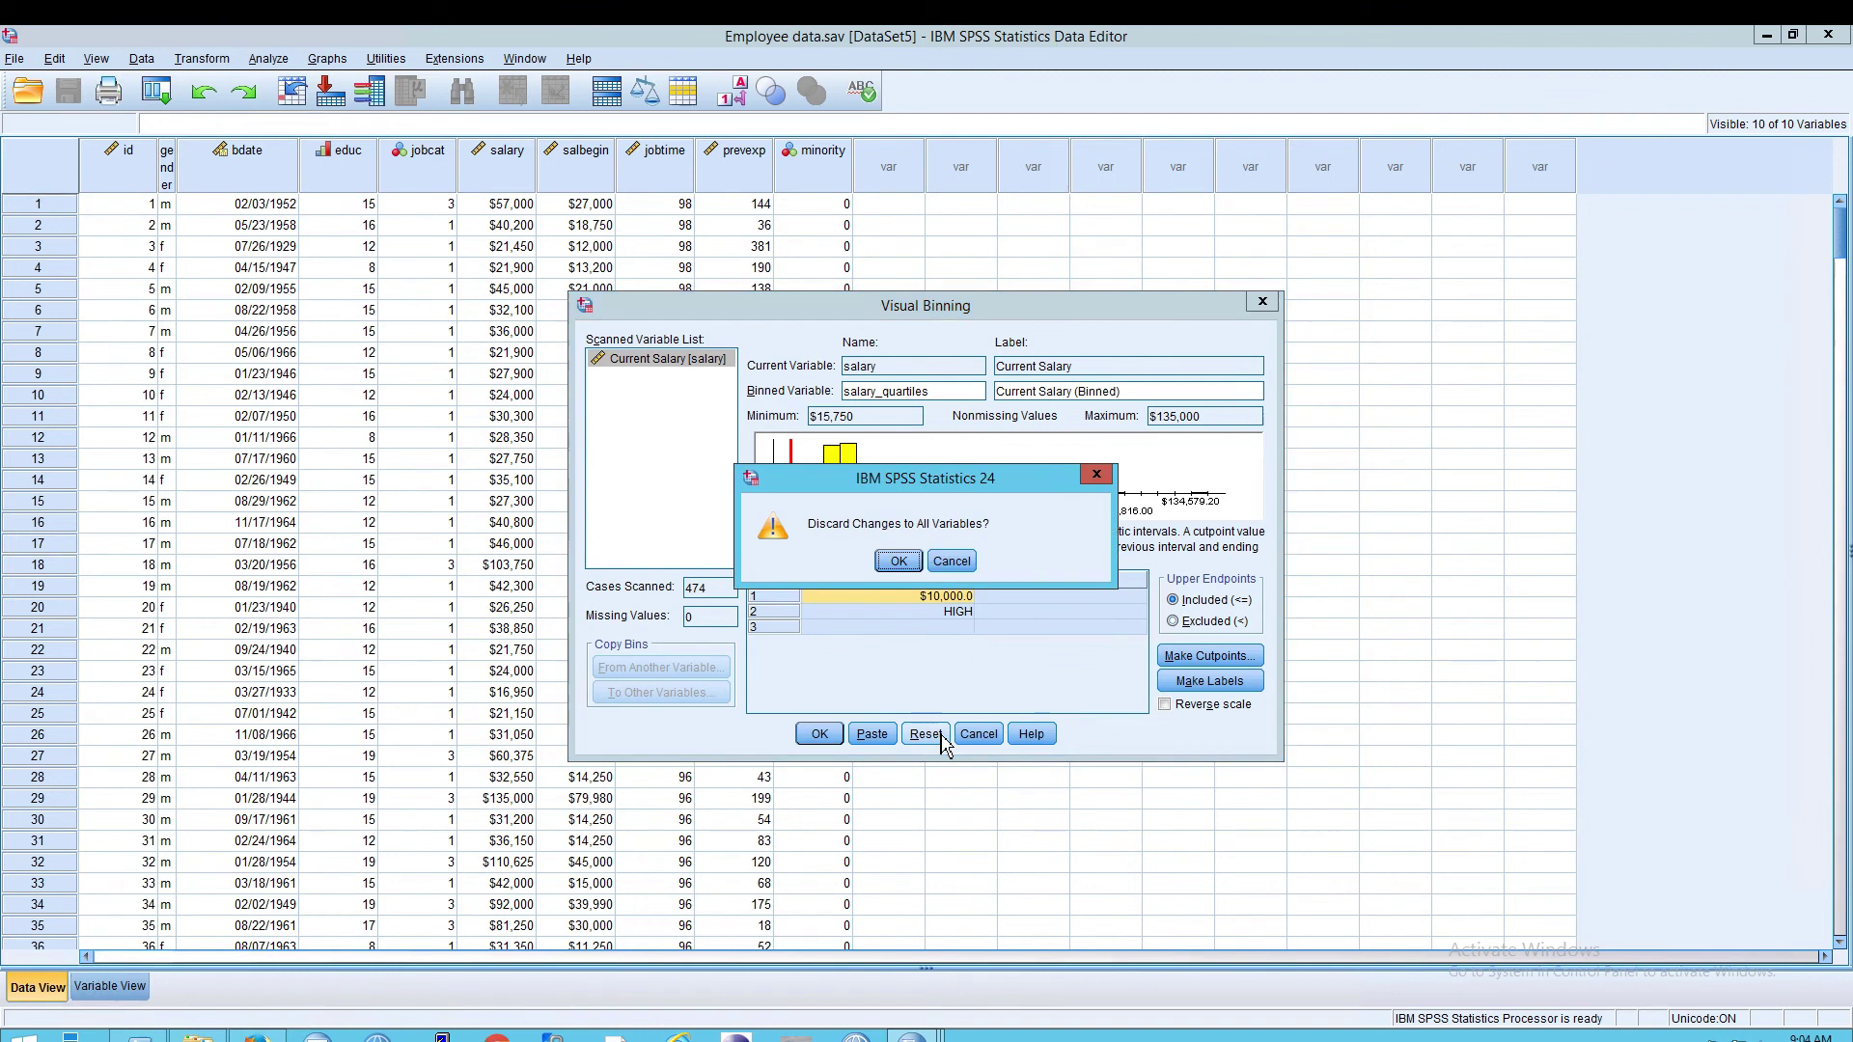
left_click(903, 569)
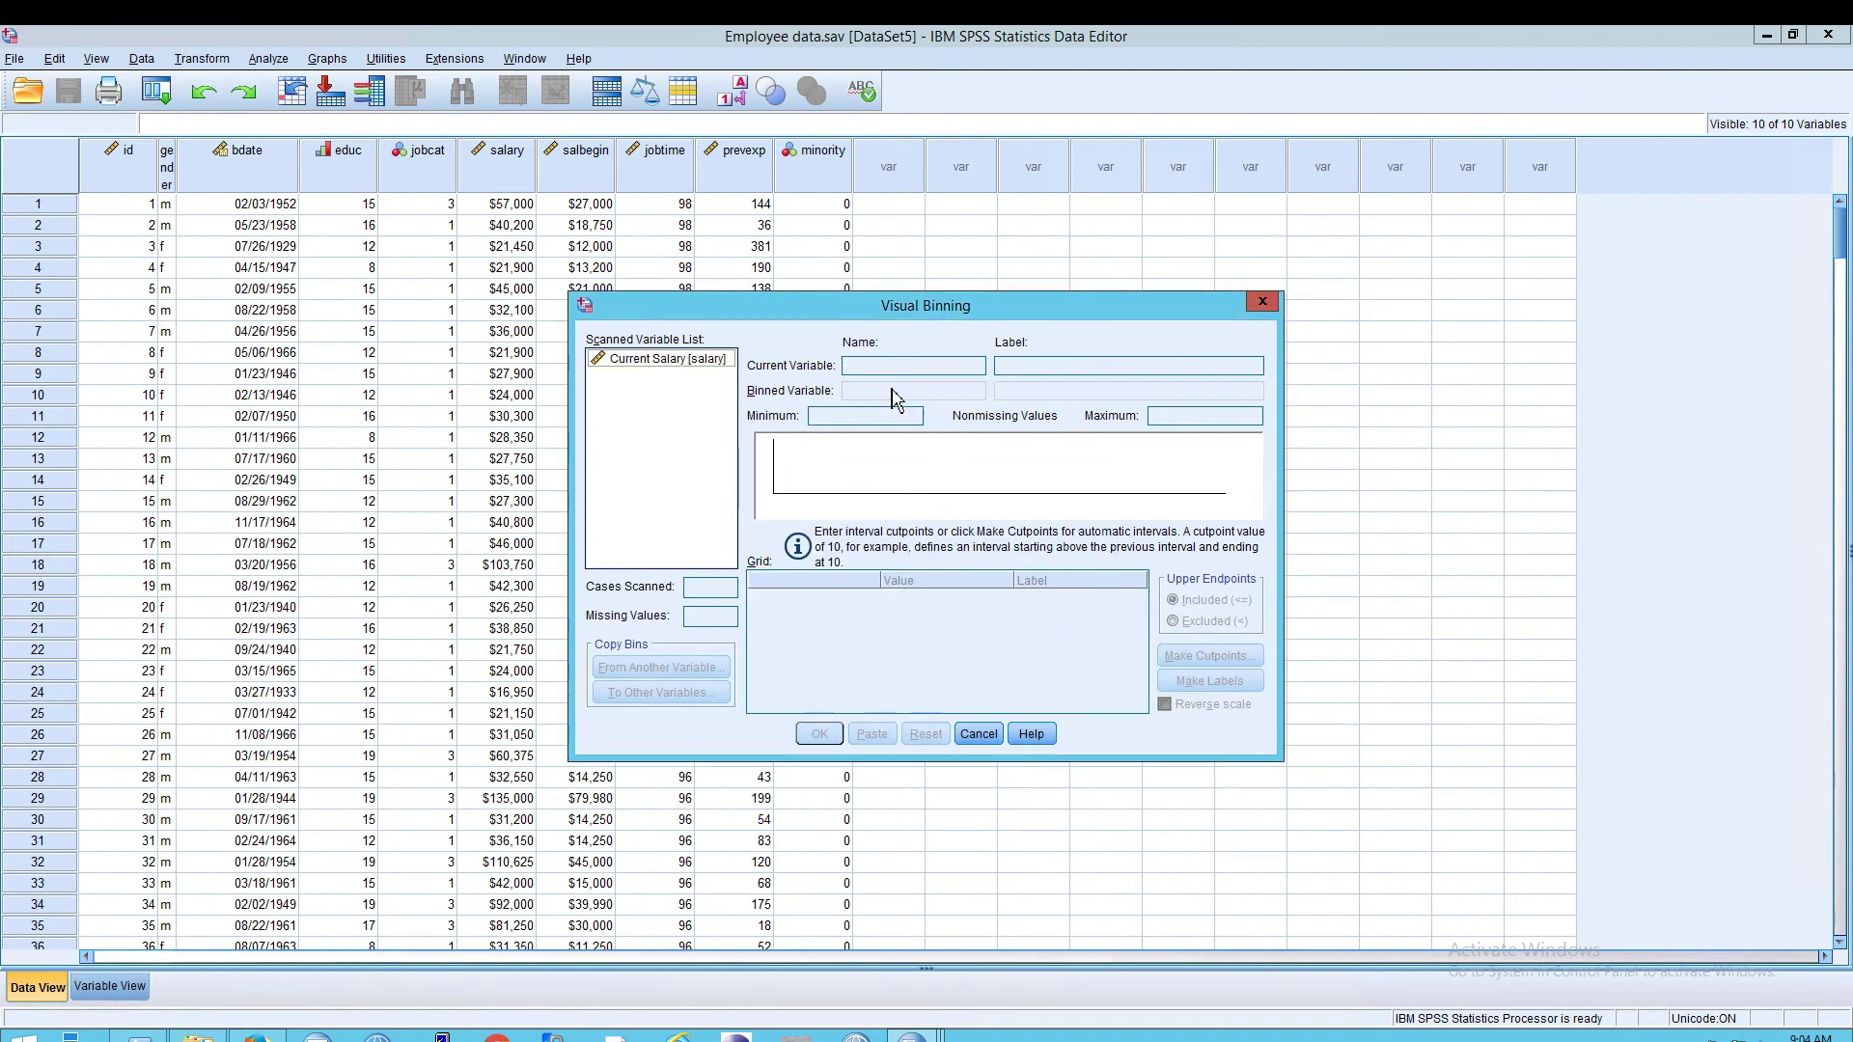
left_click(716, 362)
Rename the binned variable salary_quartile, fixing a typo along the way
left_click(945, 390)
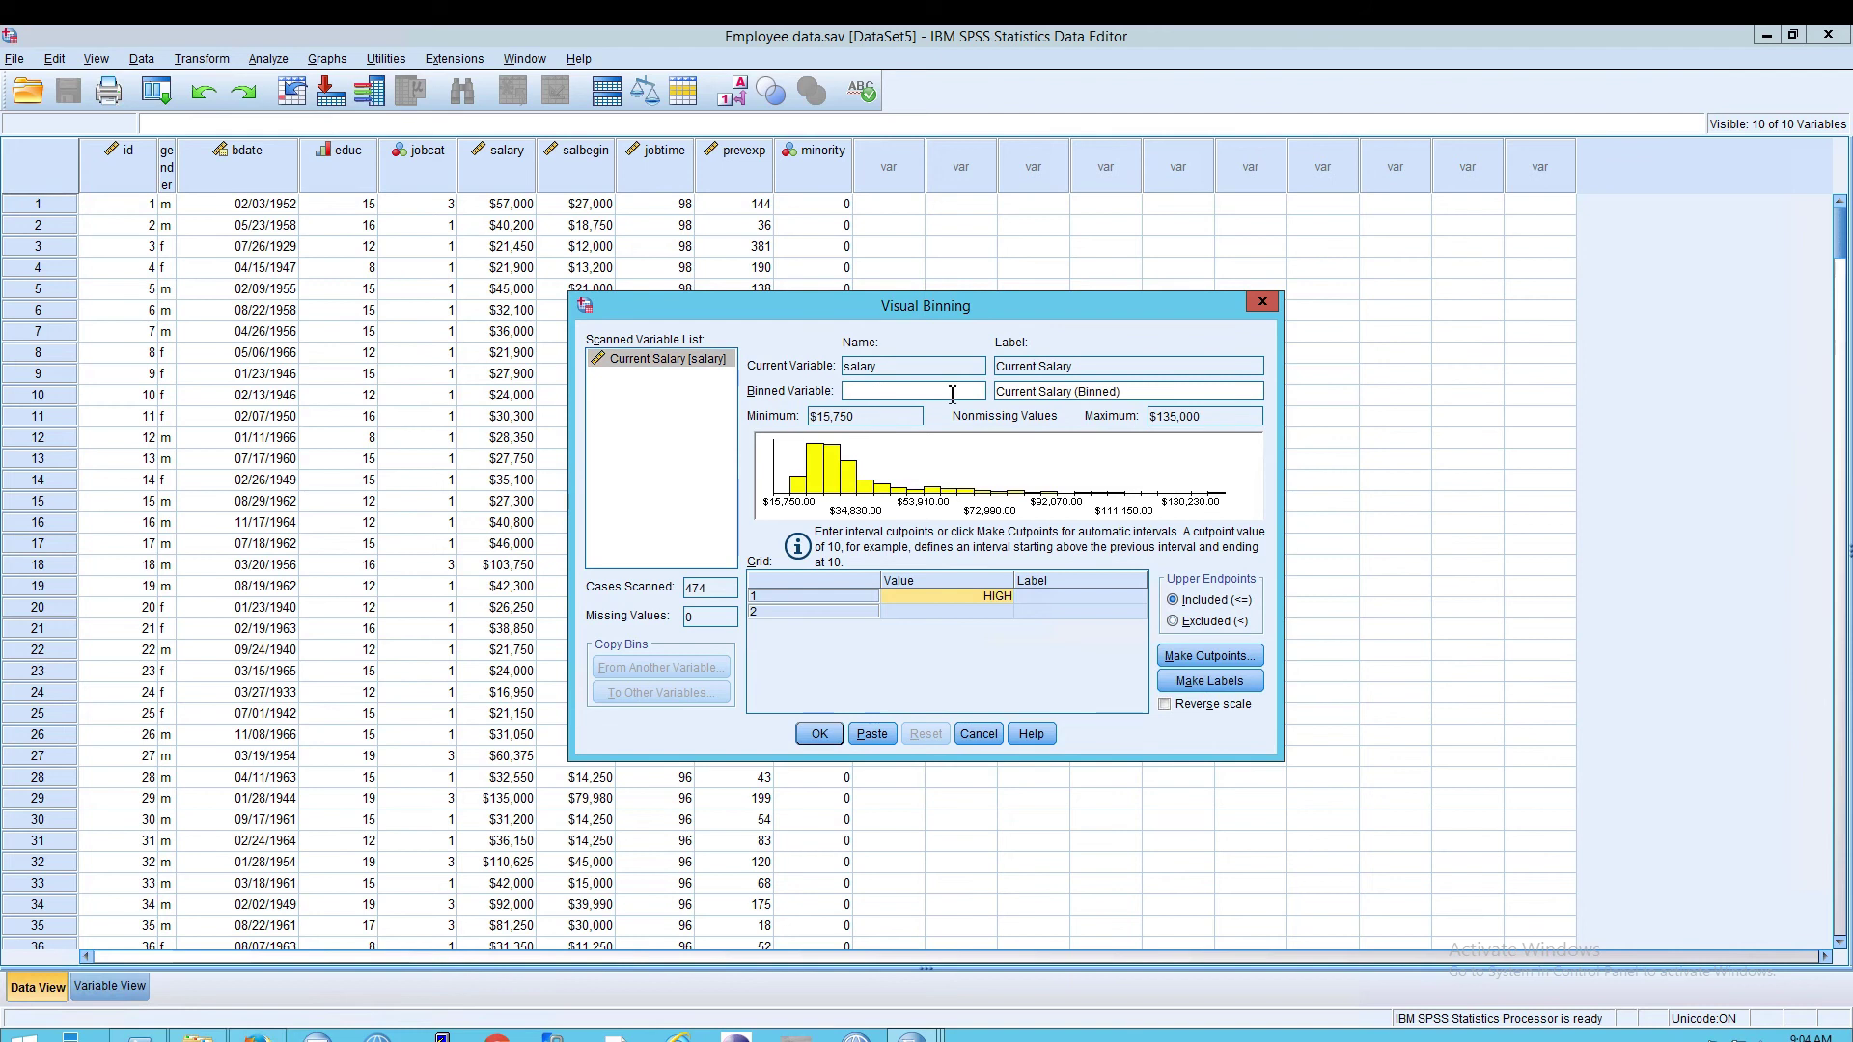
type("salary")
type("_qua")
key("BackSpace")
type("uartile")
left_click(1206, 656)
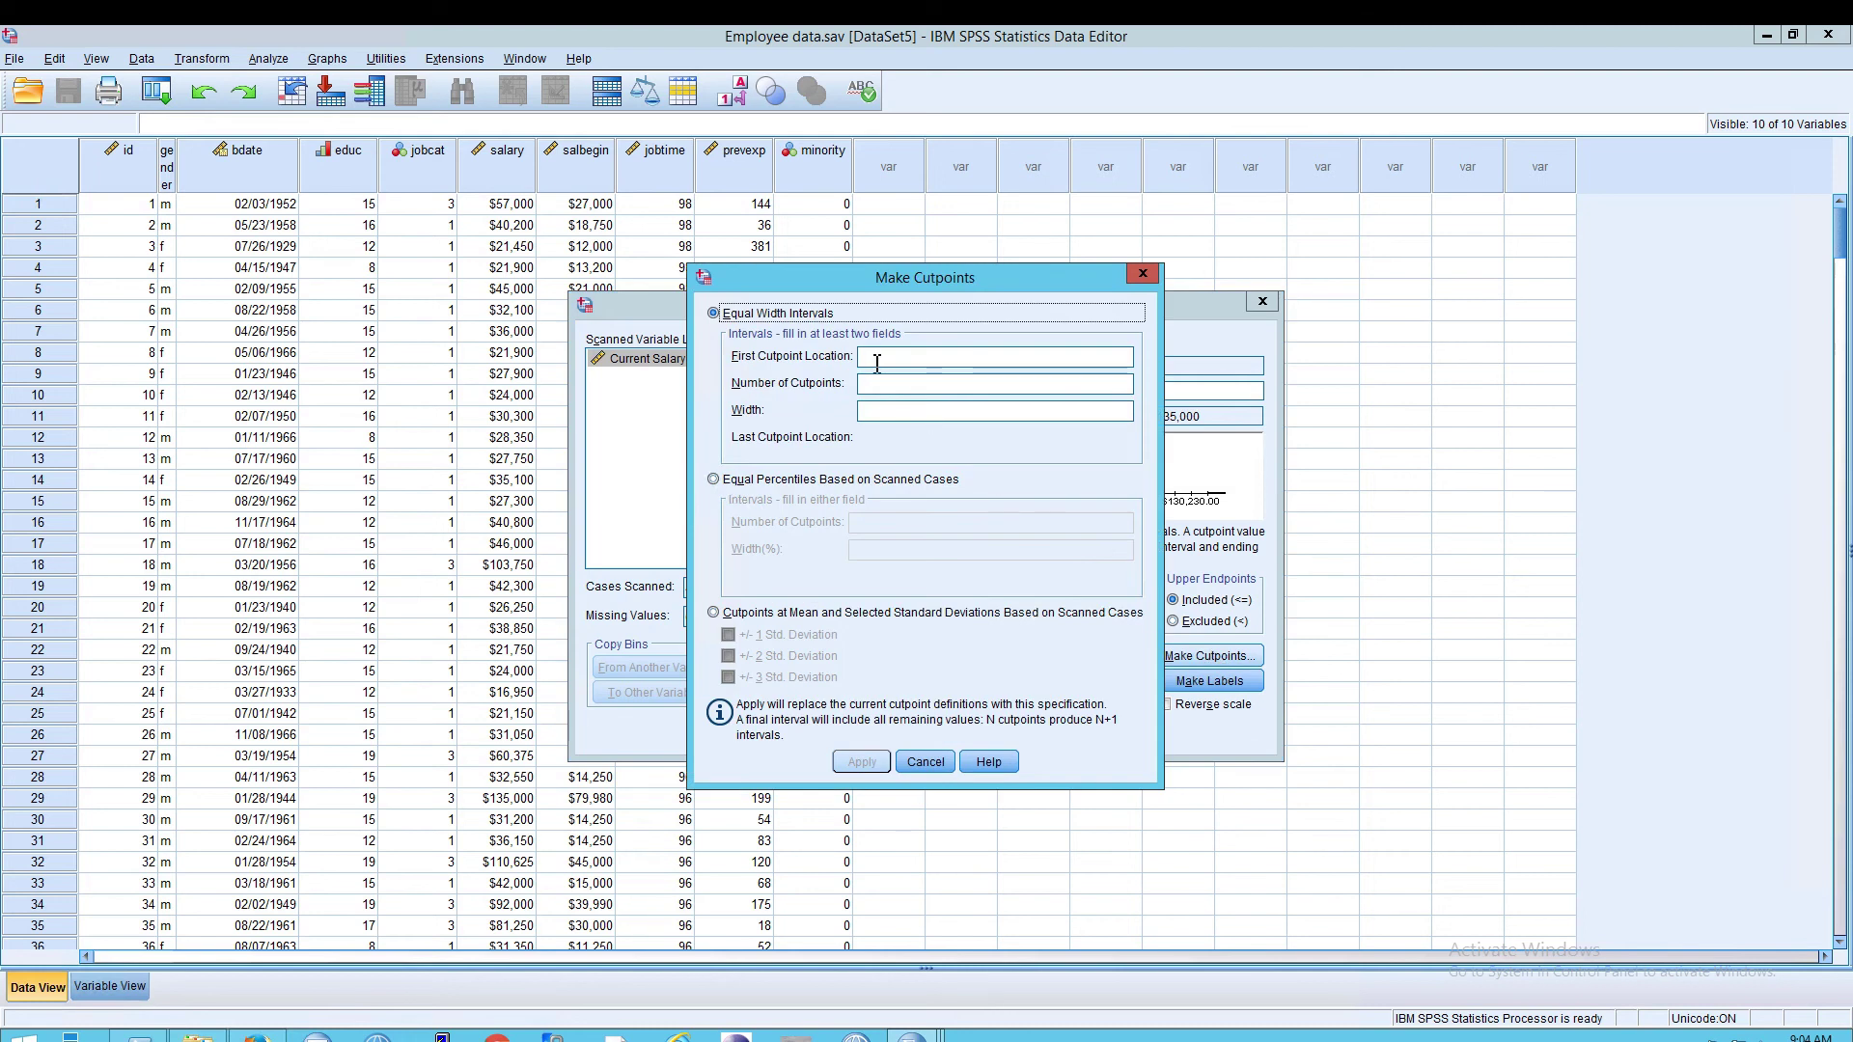
Make 3 equal-percentile cutpoints at $24,000, $28,875 and $37,050
left_click(816, 496)
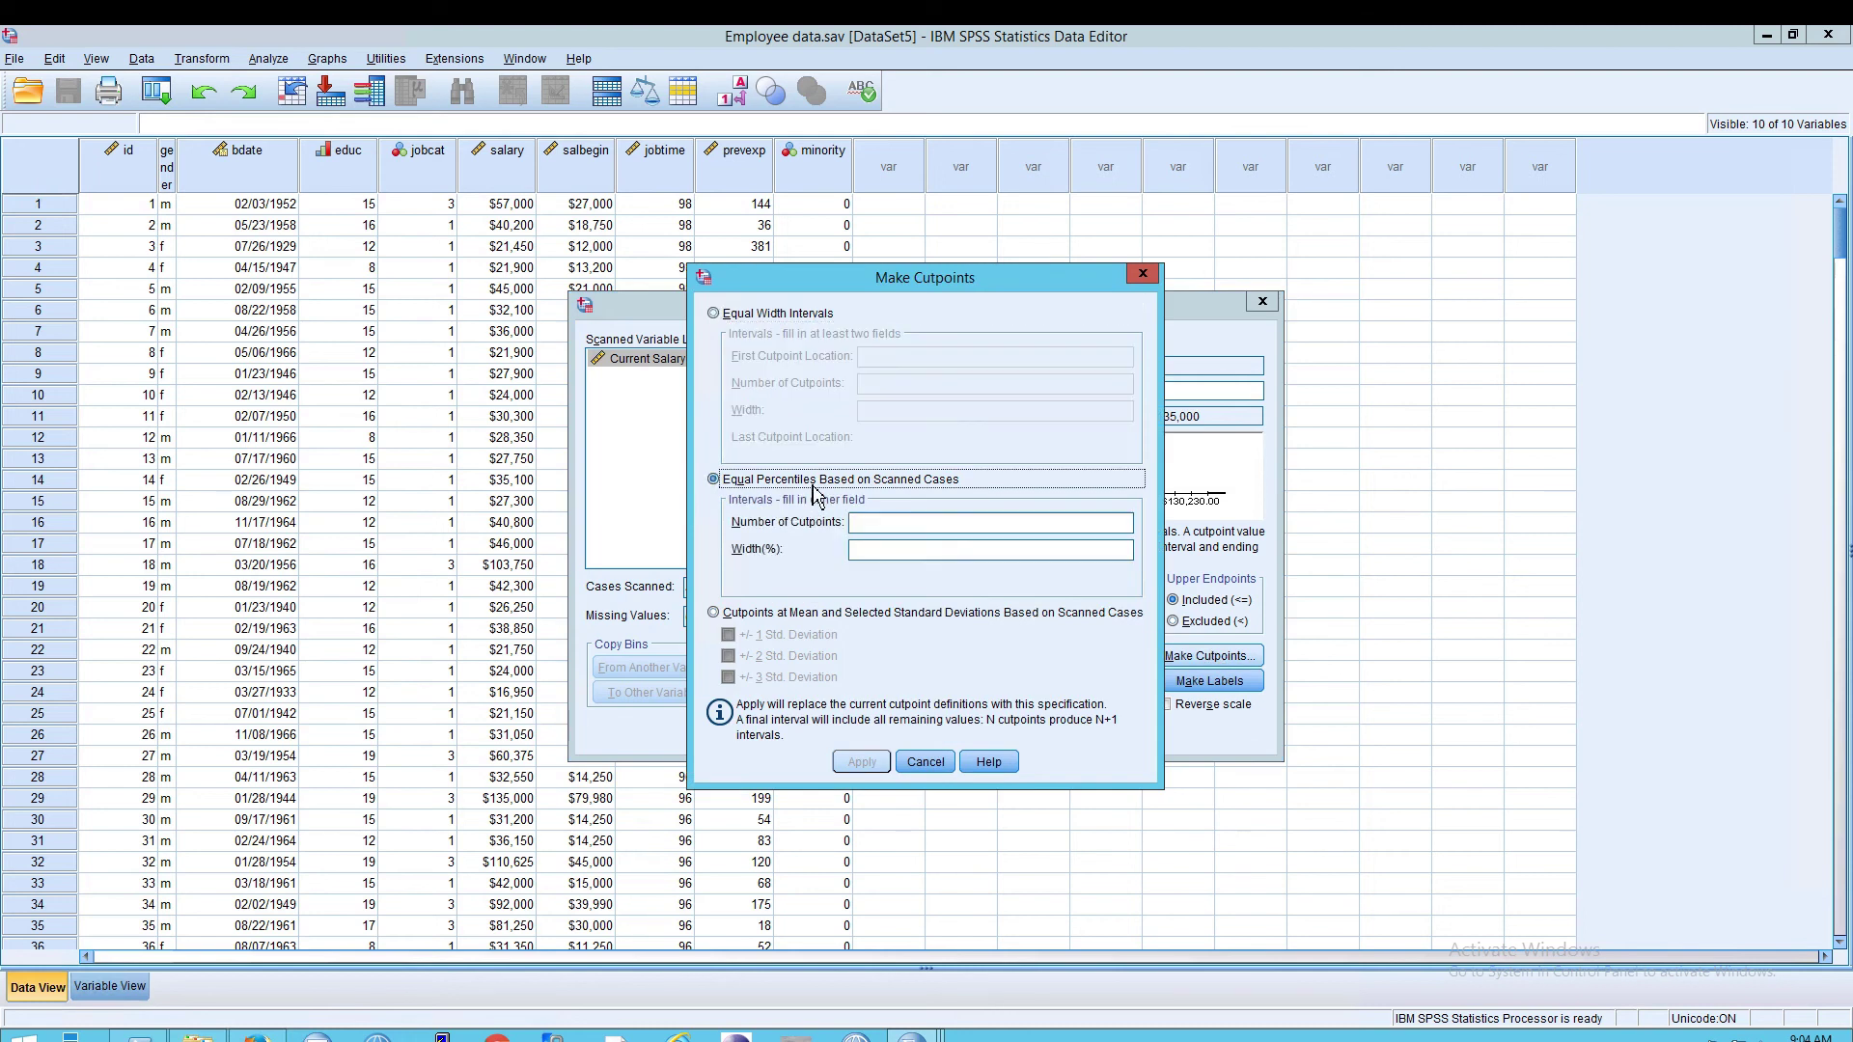
left_click(874, 523)
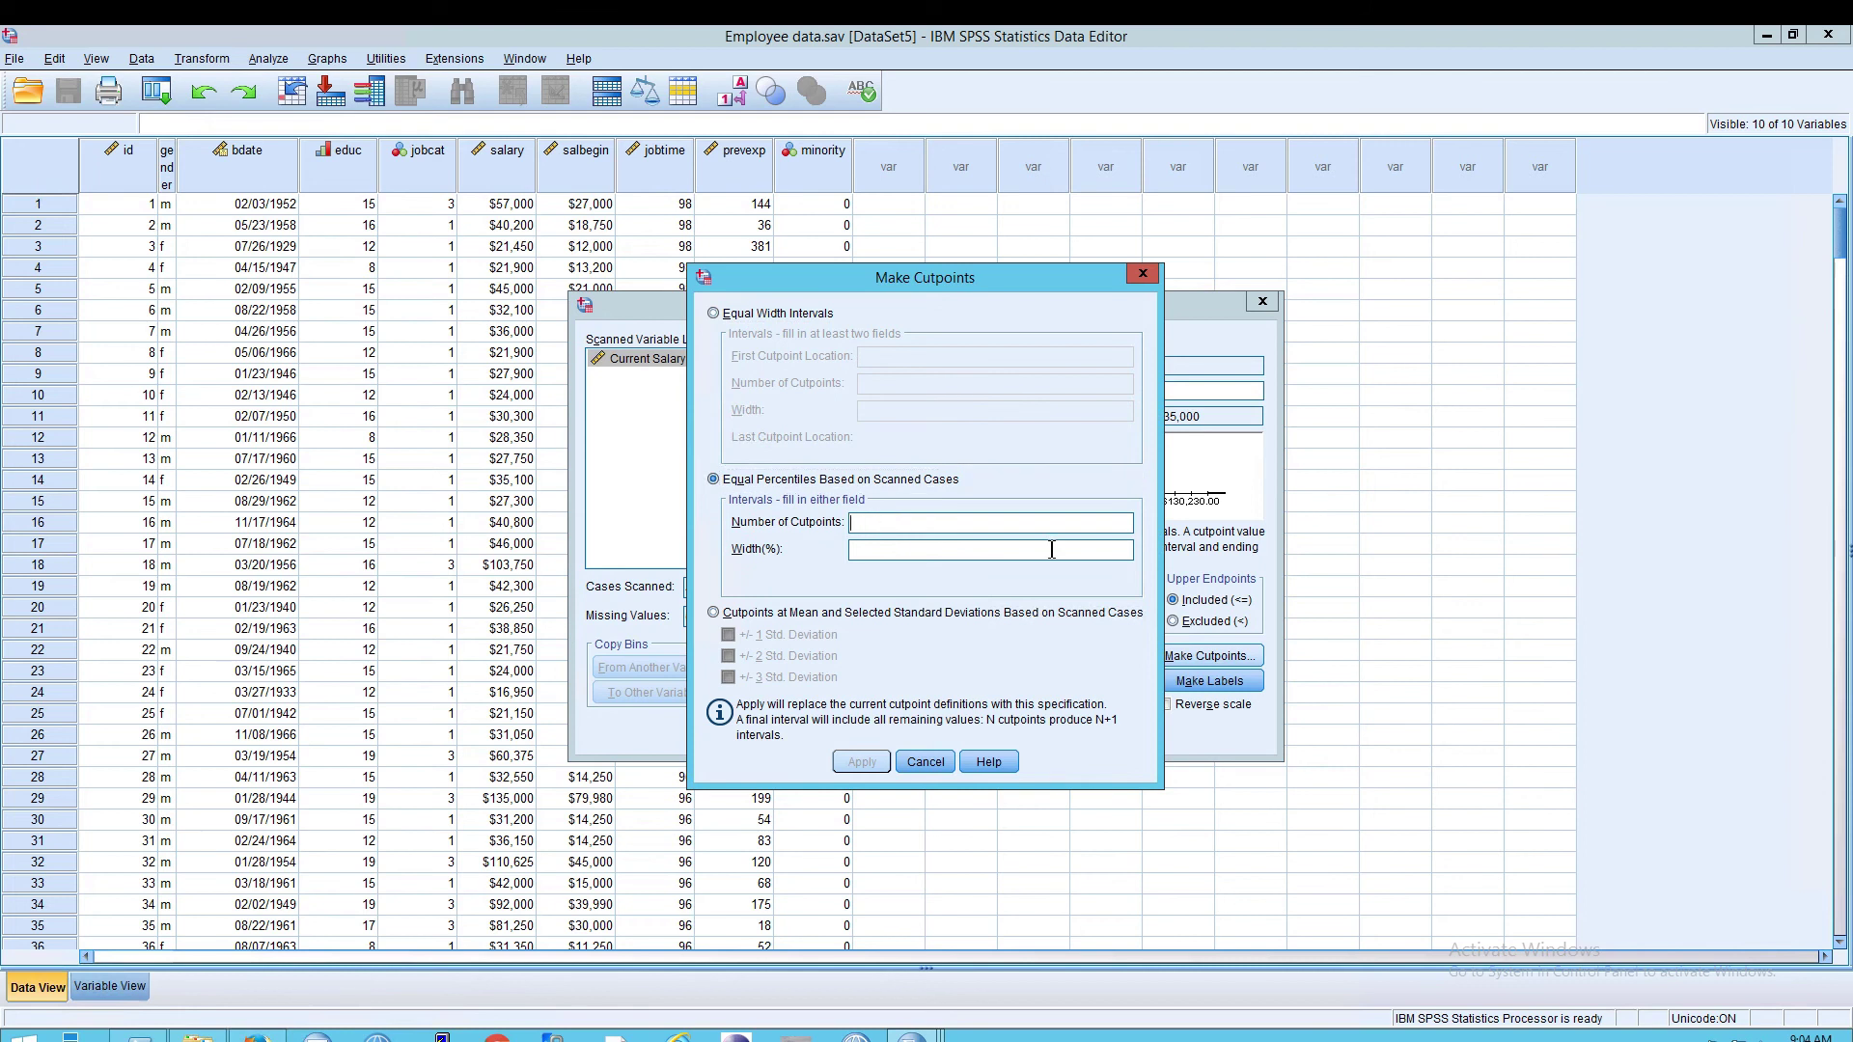
type("3")
left_click_drag(932, 277, 860, 271)
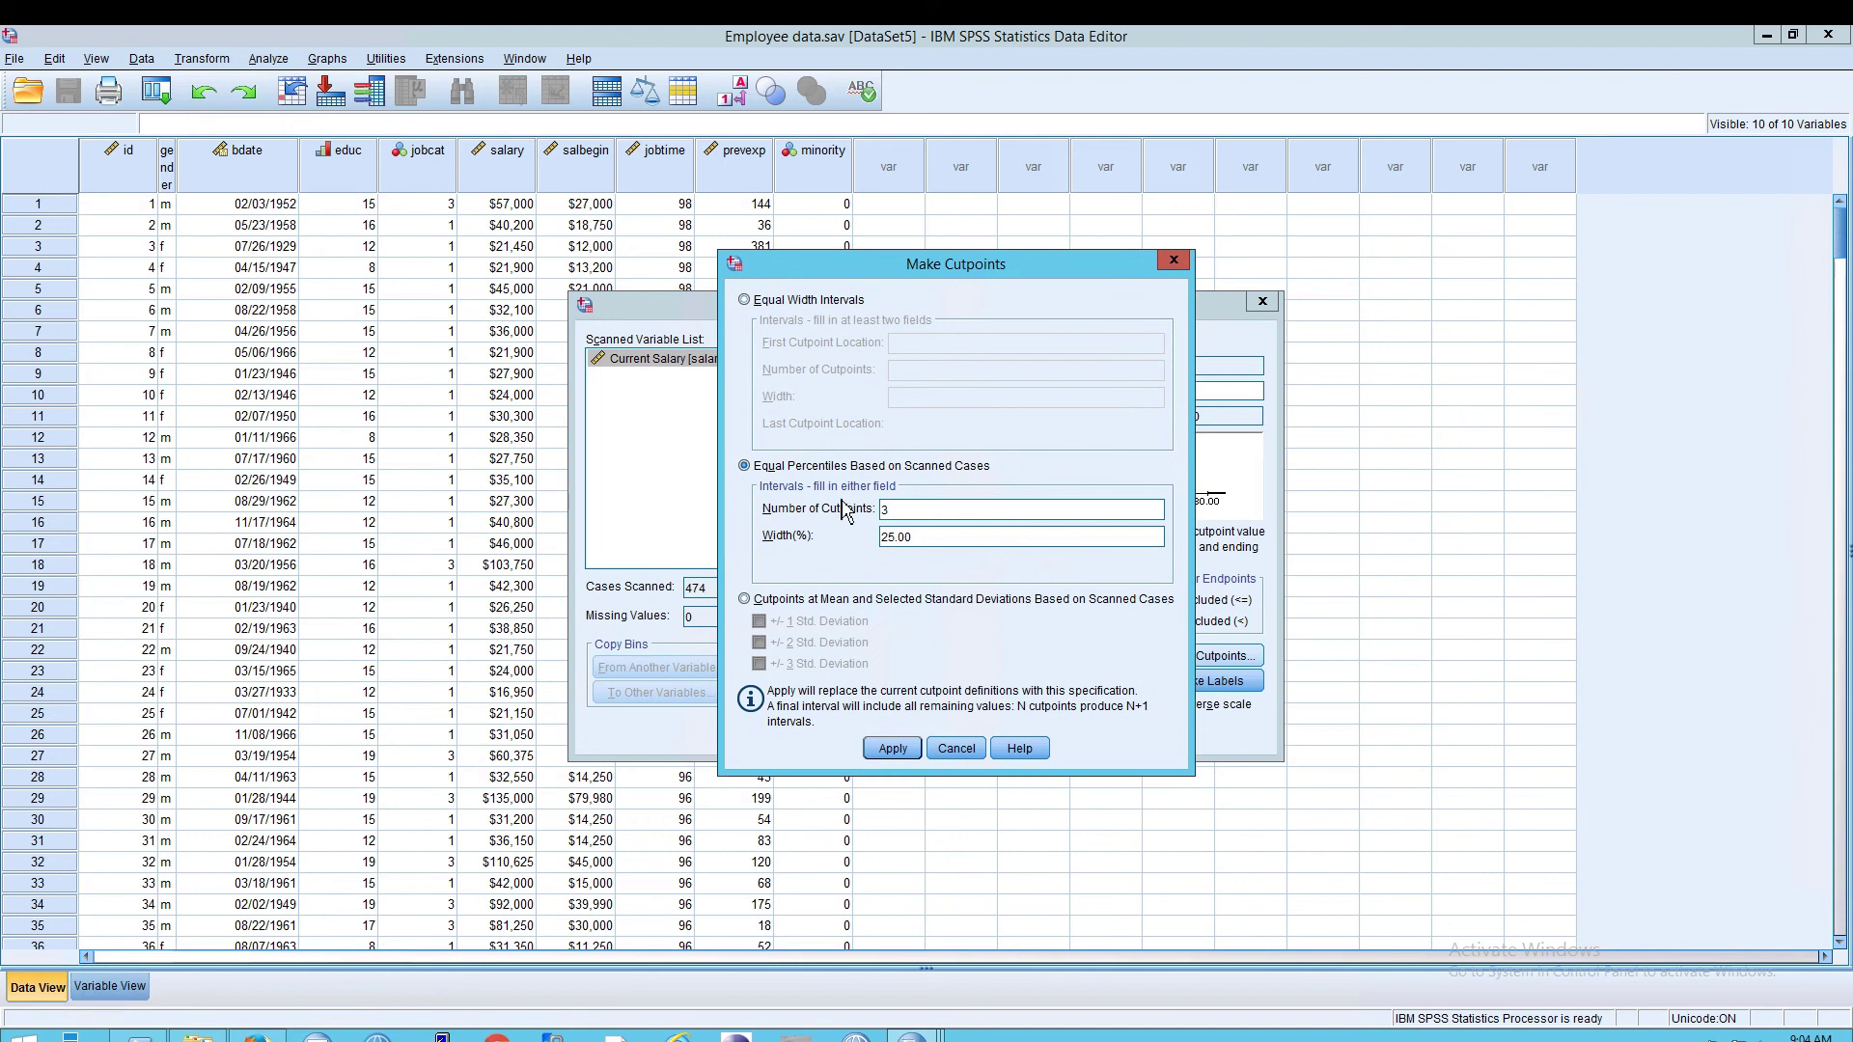
left_click(893, 749)
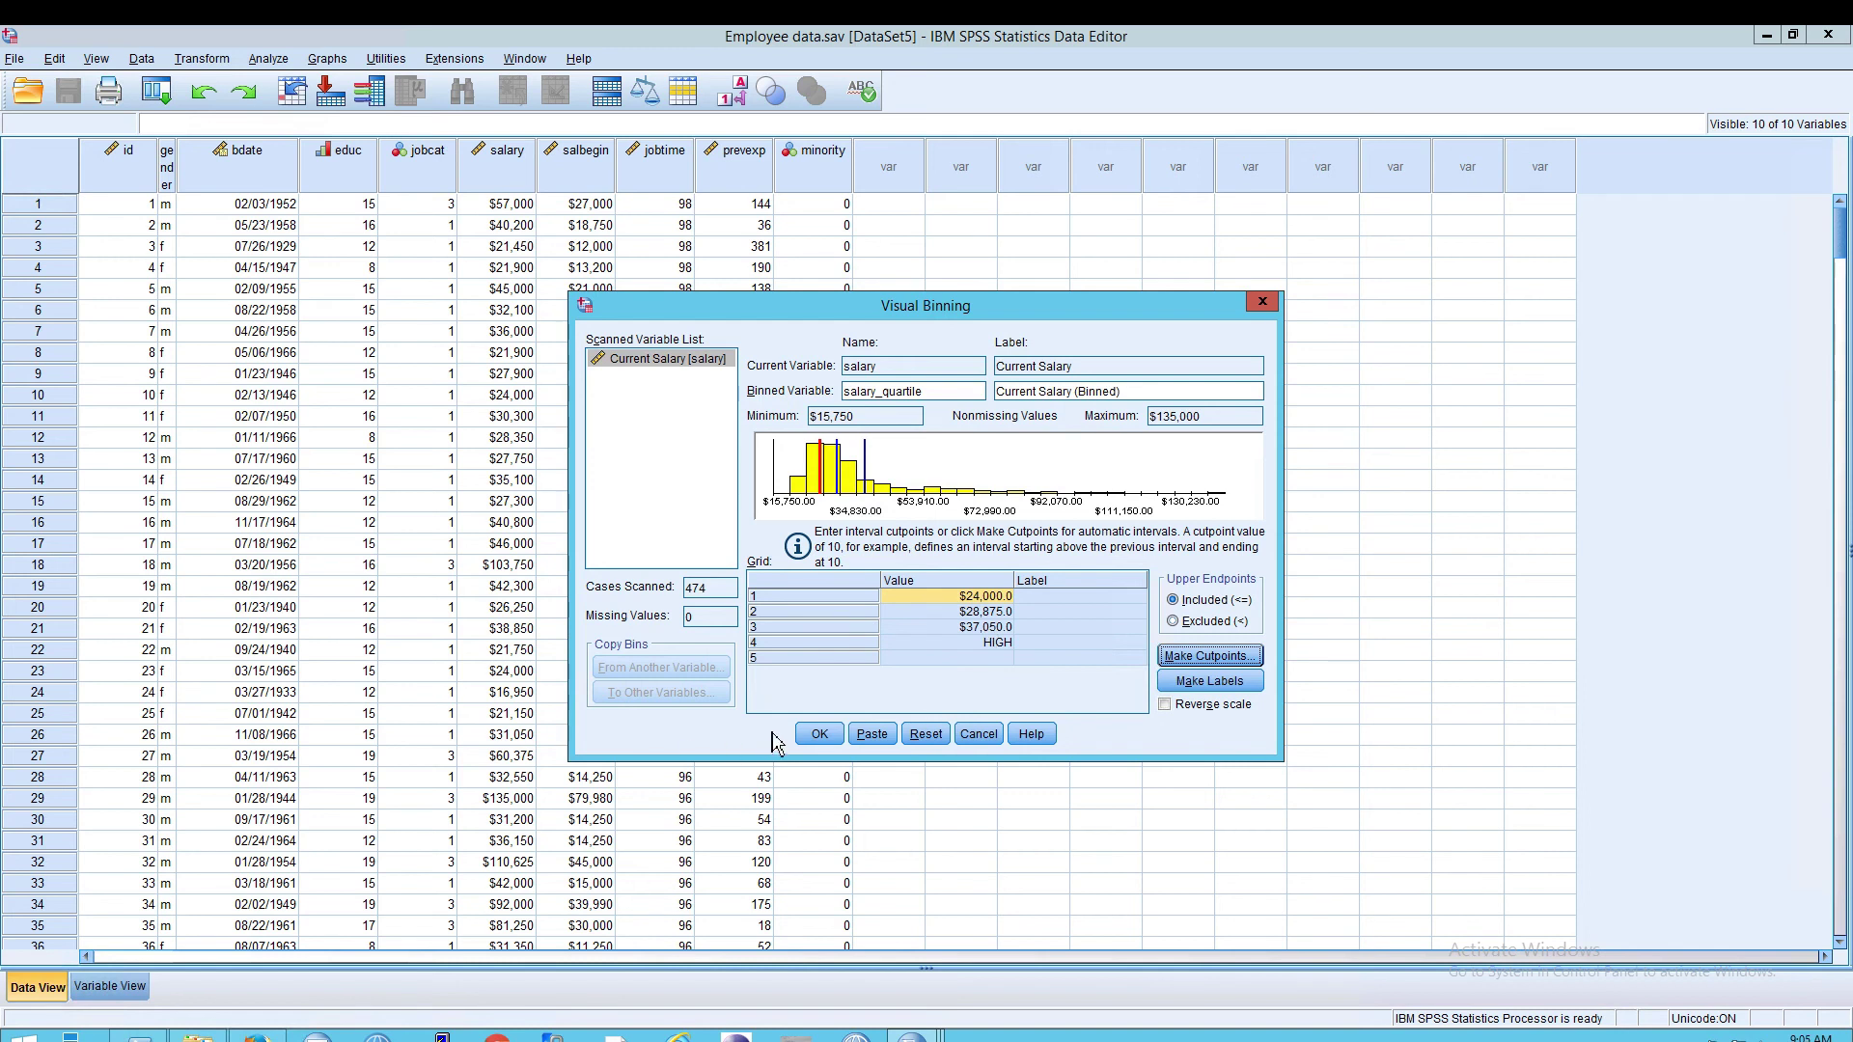
Create the ordinal salary_quartile variable coding each salary 1–4, then return to the data
left_click(821, 736)
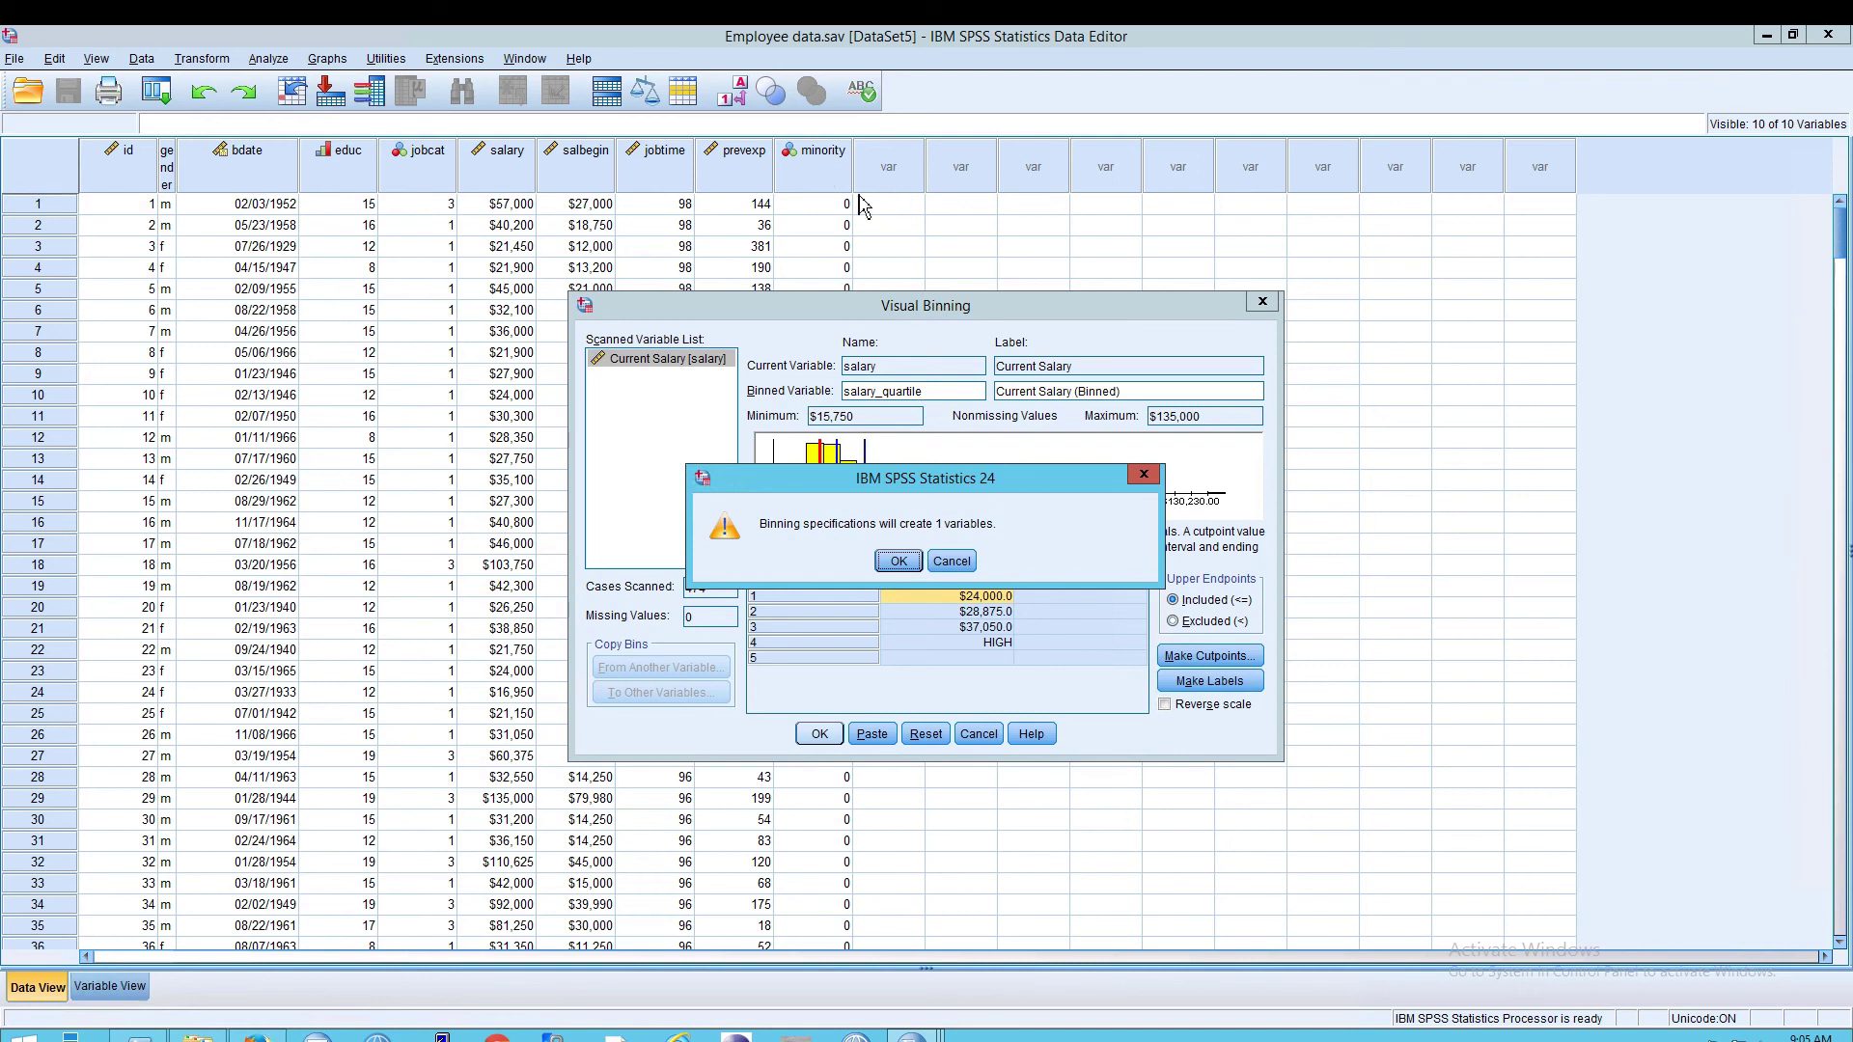
left_click(900, 562)
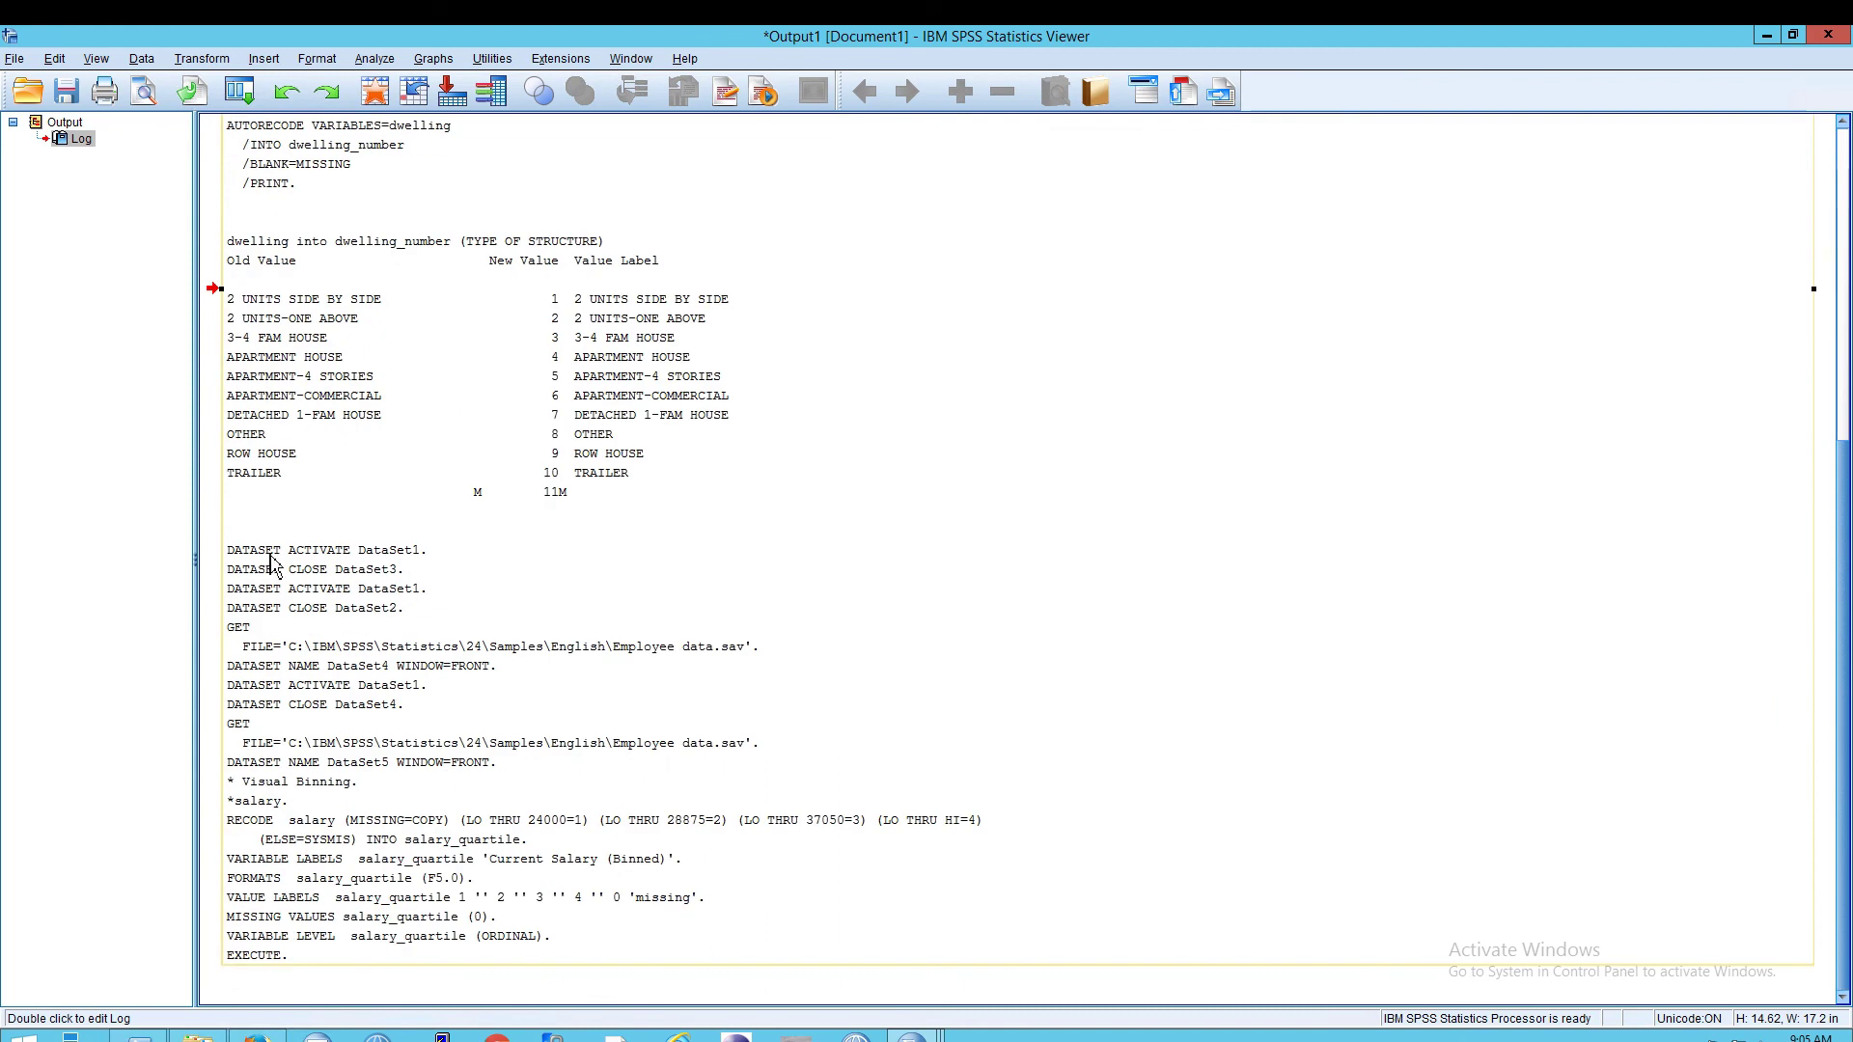
scroll(276, 568, "up", 5)
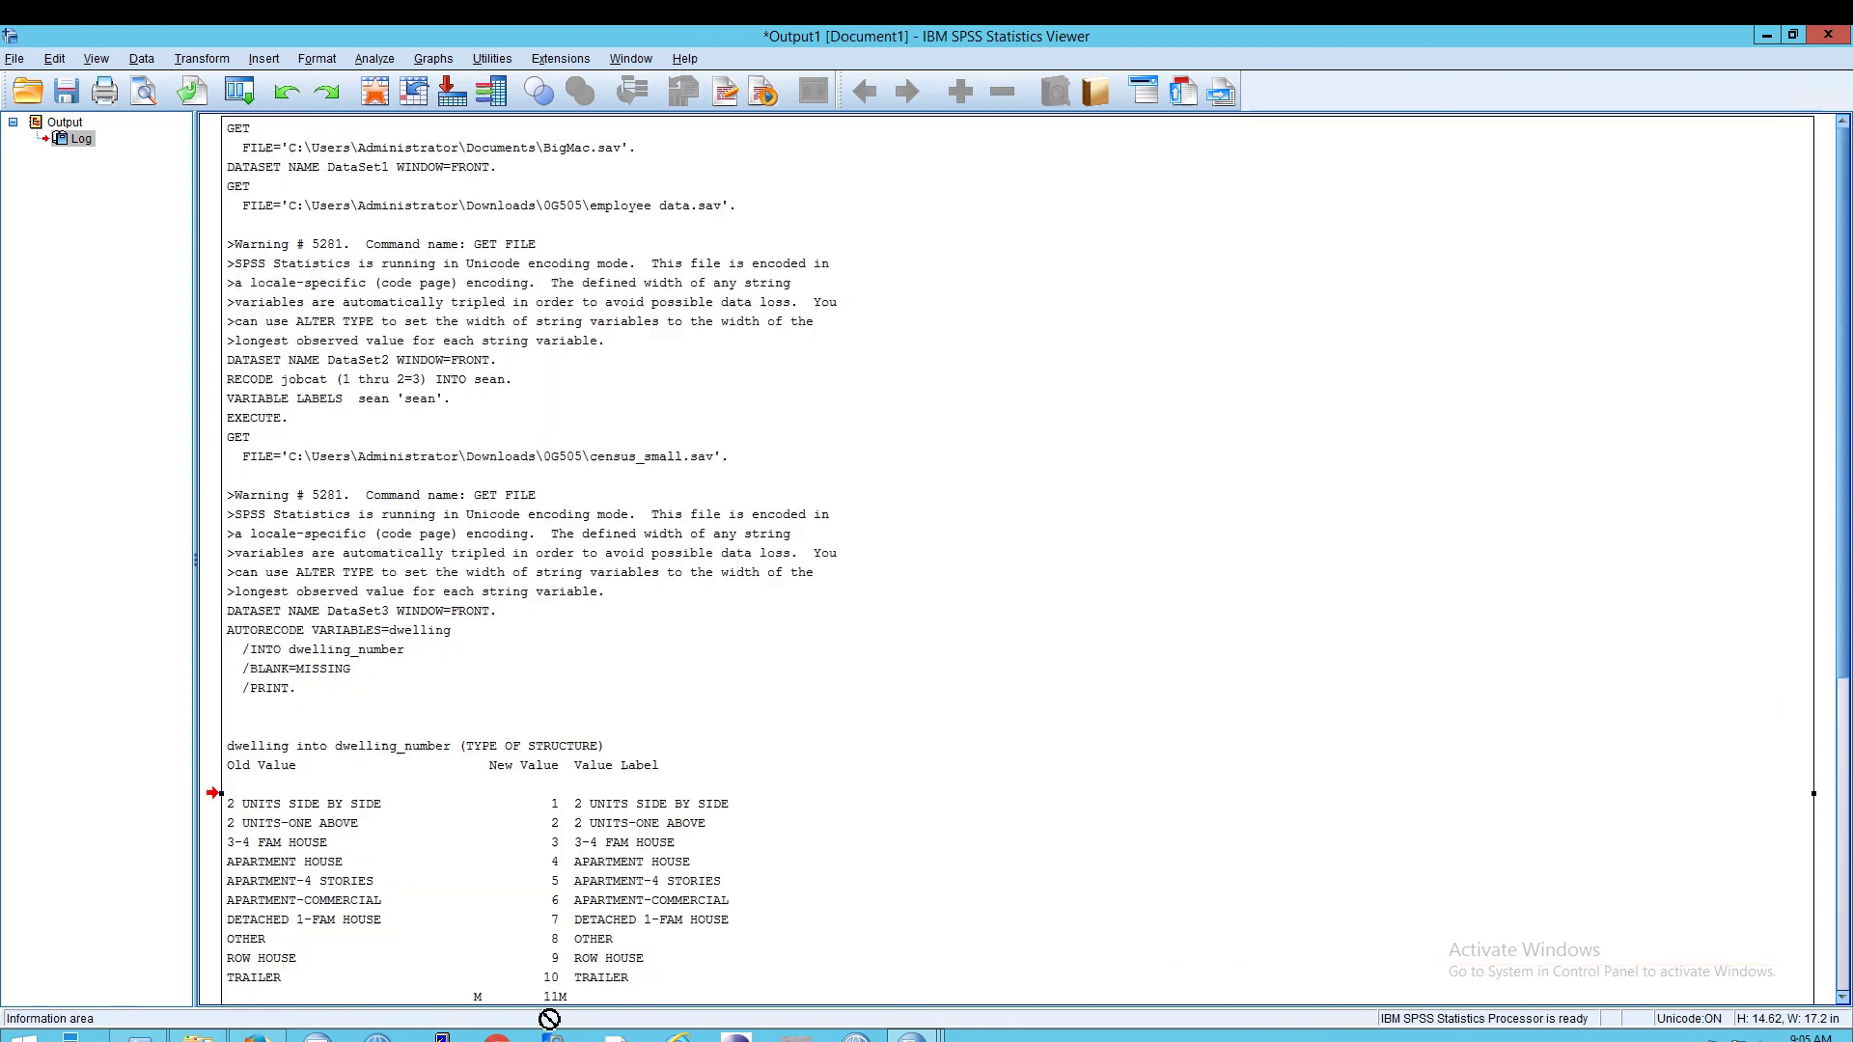
left_click(1766, 34)
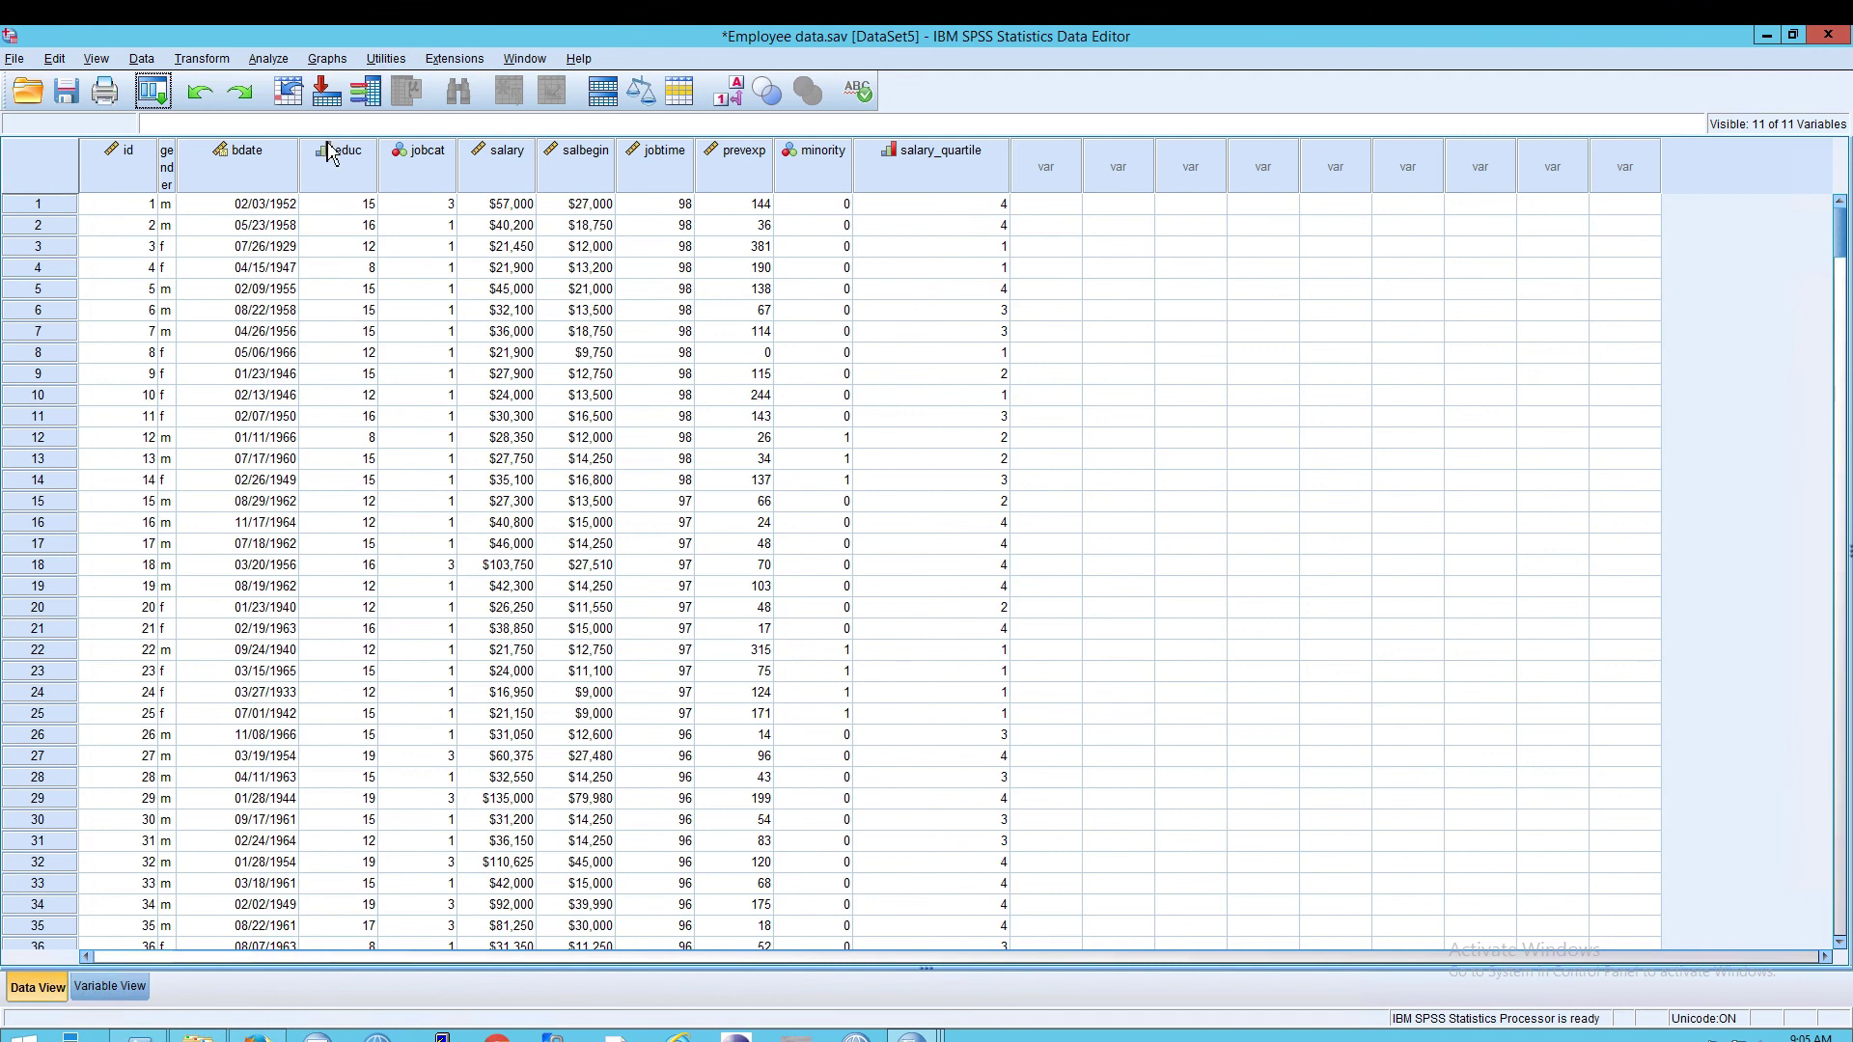
Run Frequencies on Current Salary and scroll through the table of 474 valid cases
left_click(157, 95)
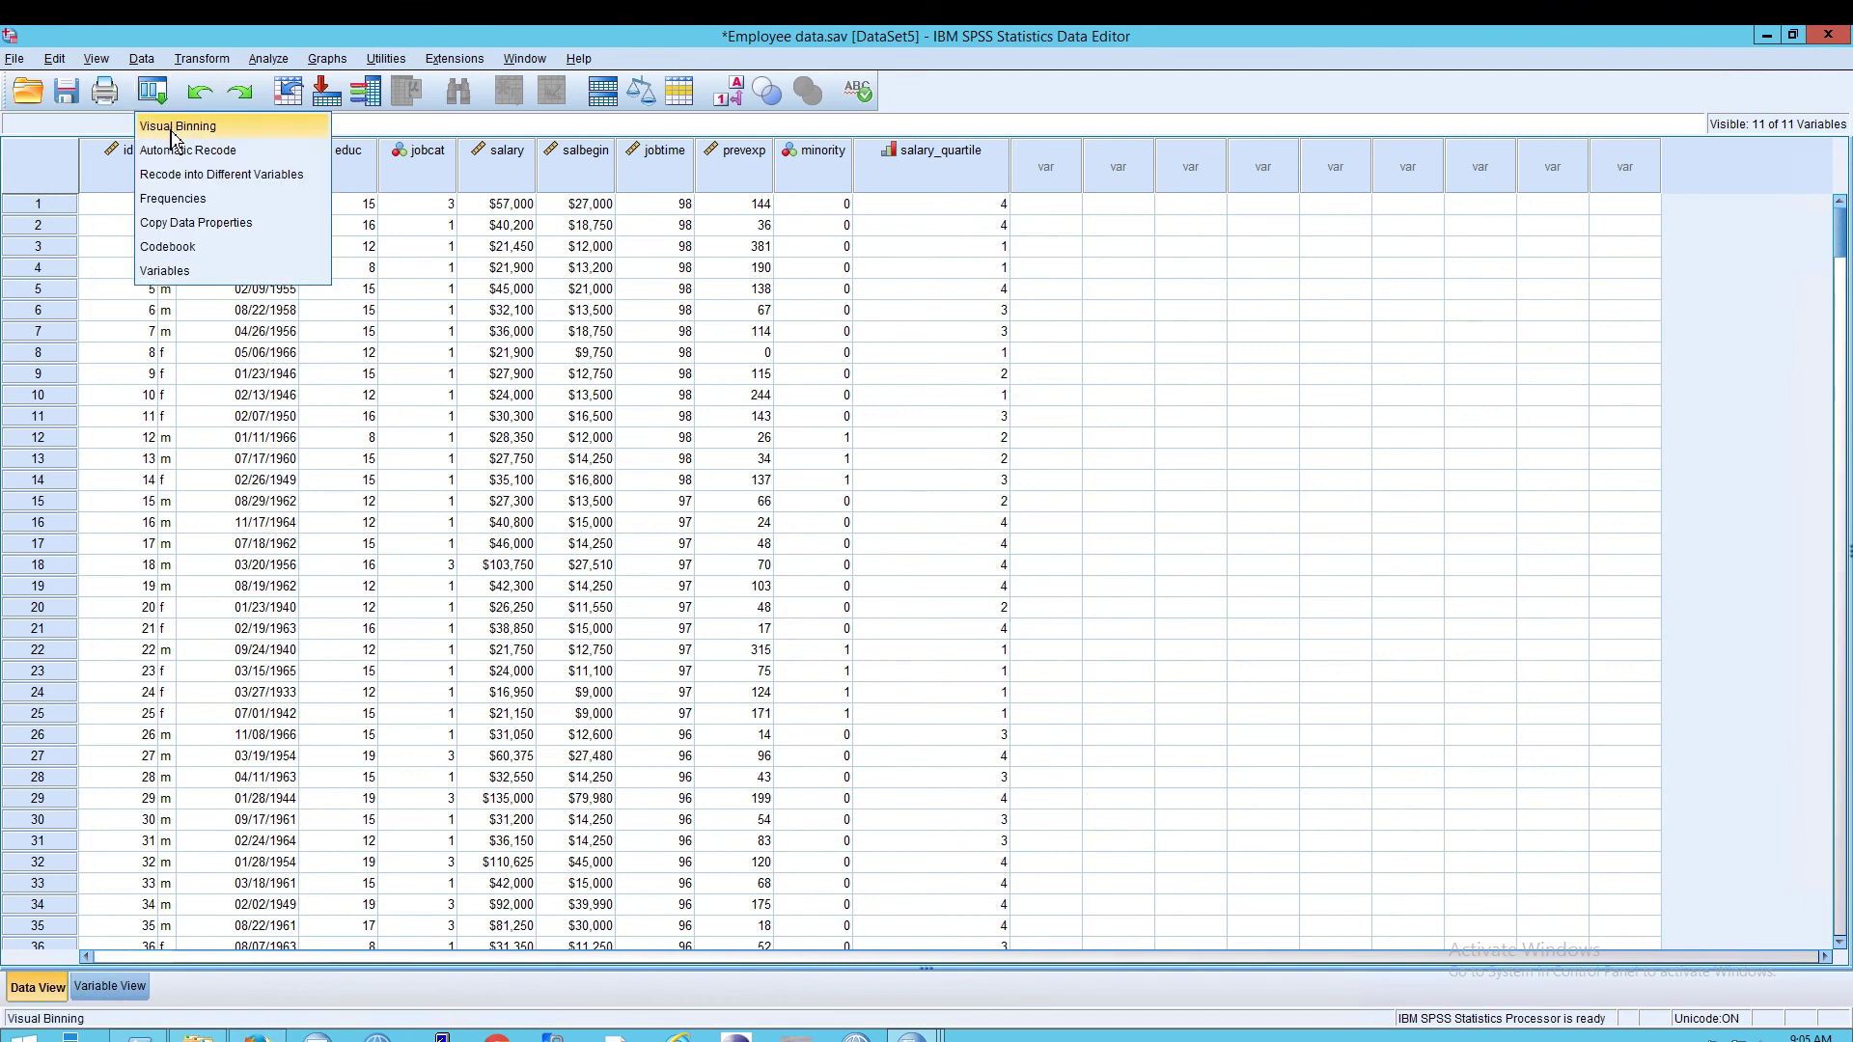
left_click(184, 199)
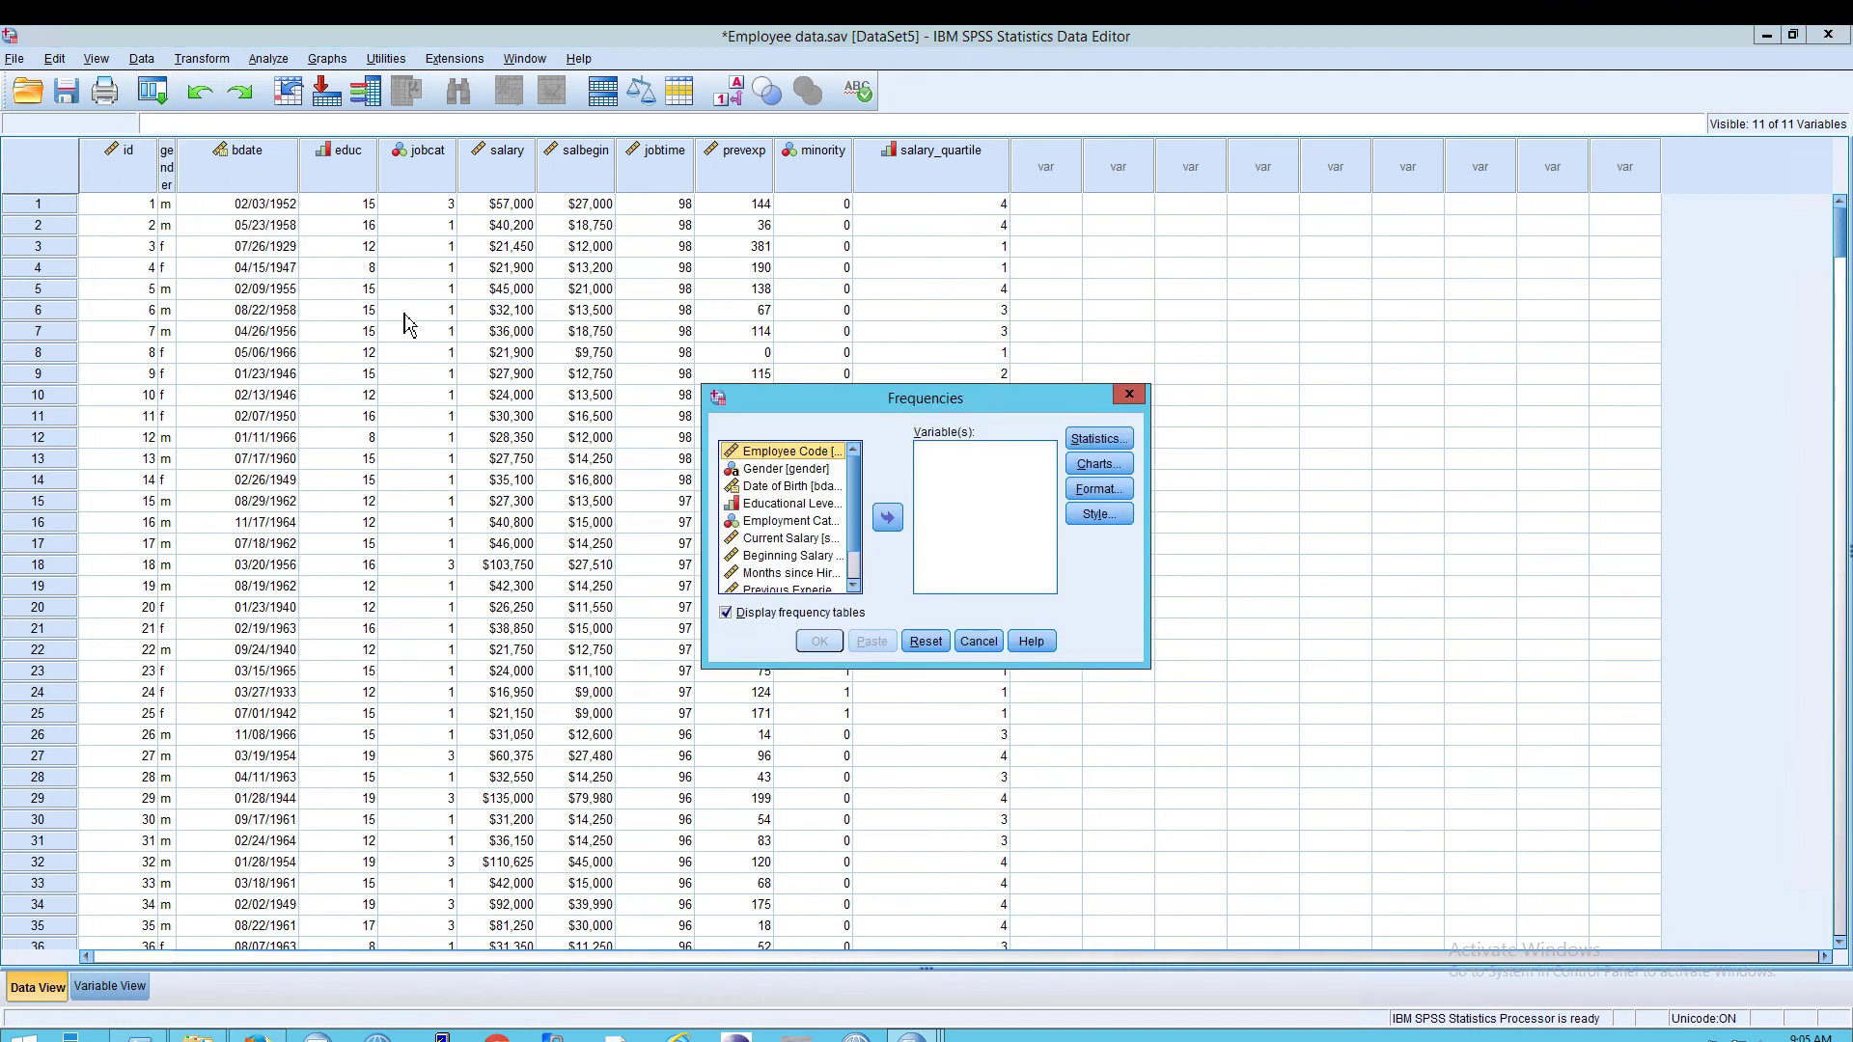
left_click(808, 538)
left_click(887, 518)
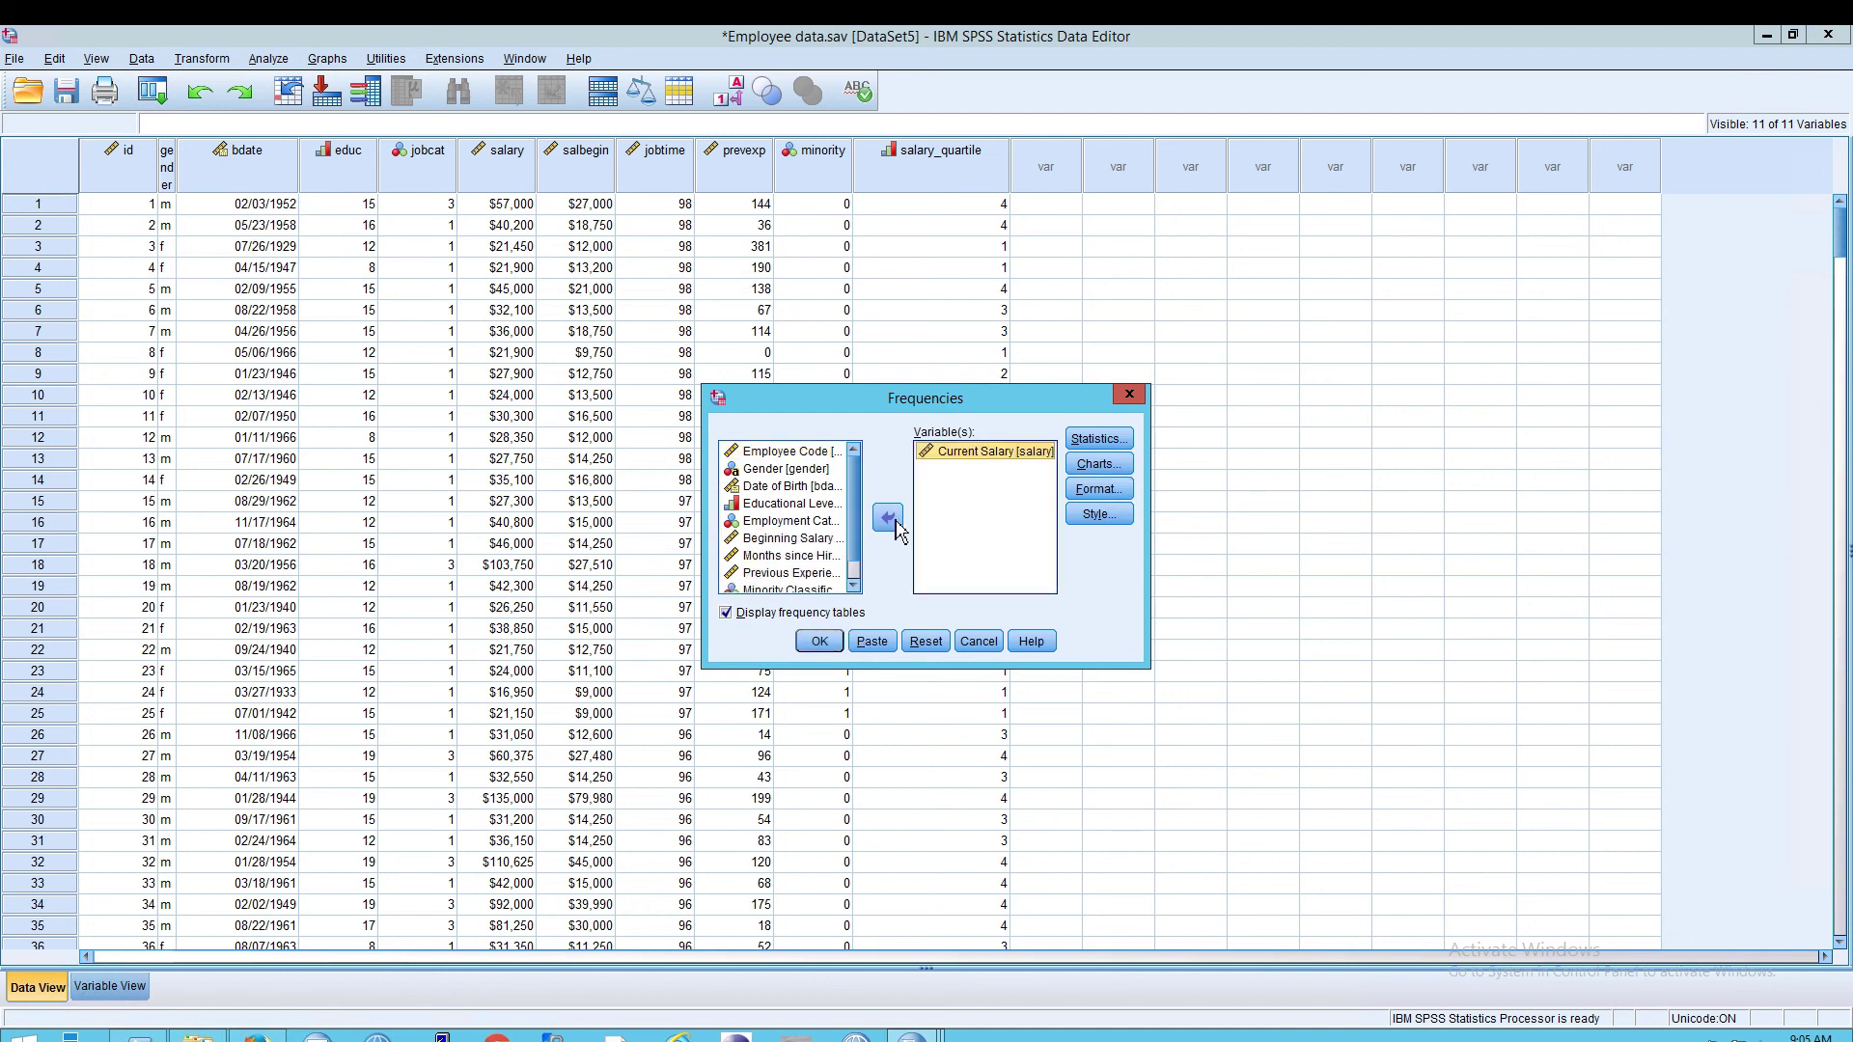
left_click(819, 642)
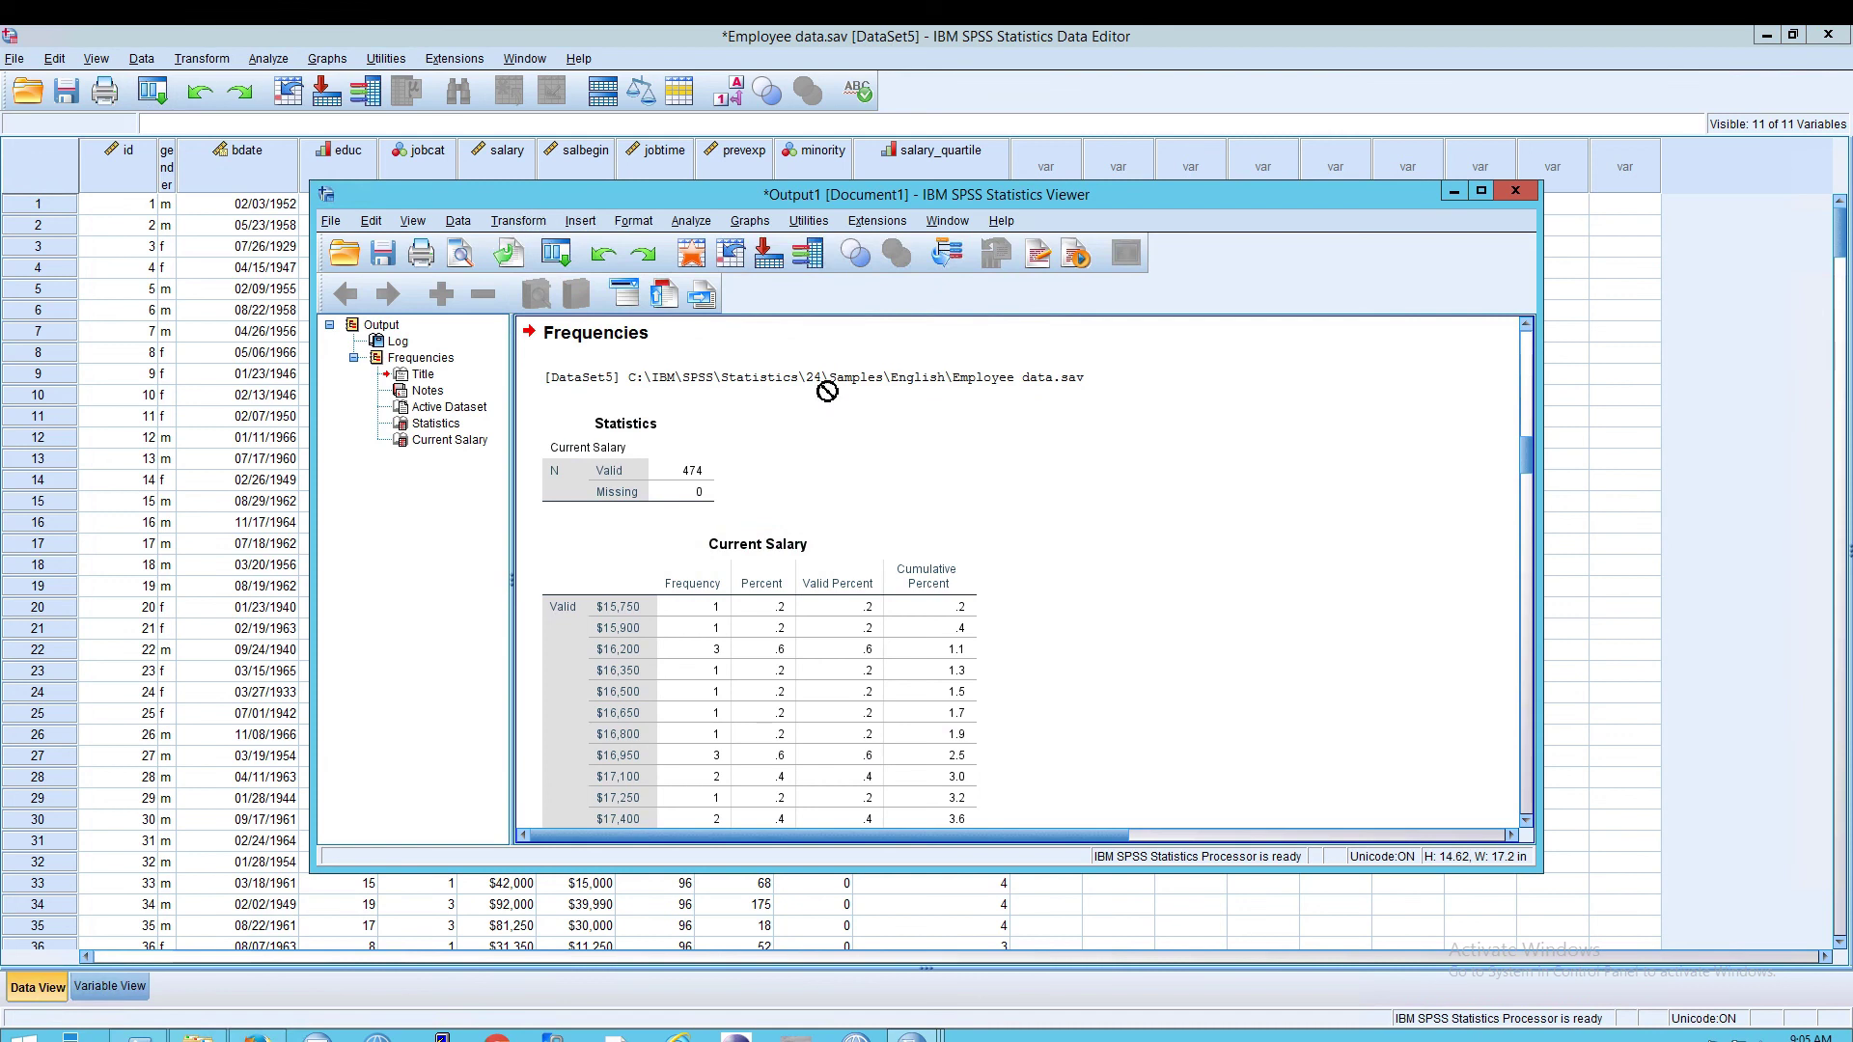
double_click(836, 198)
scroll(606, 586, "down", 1)
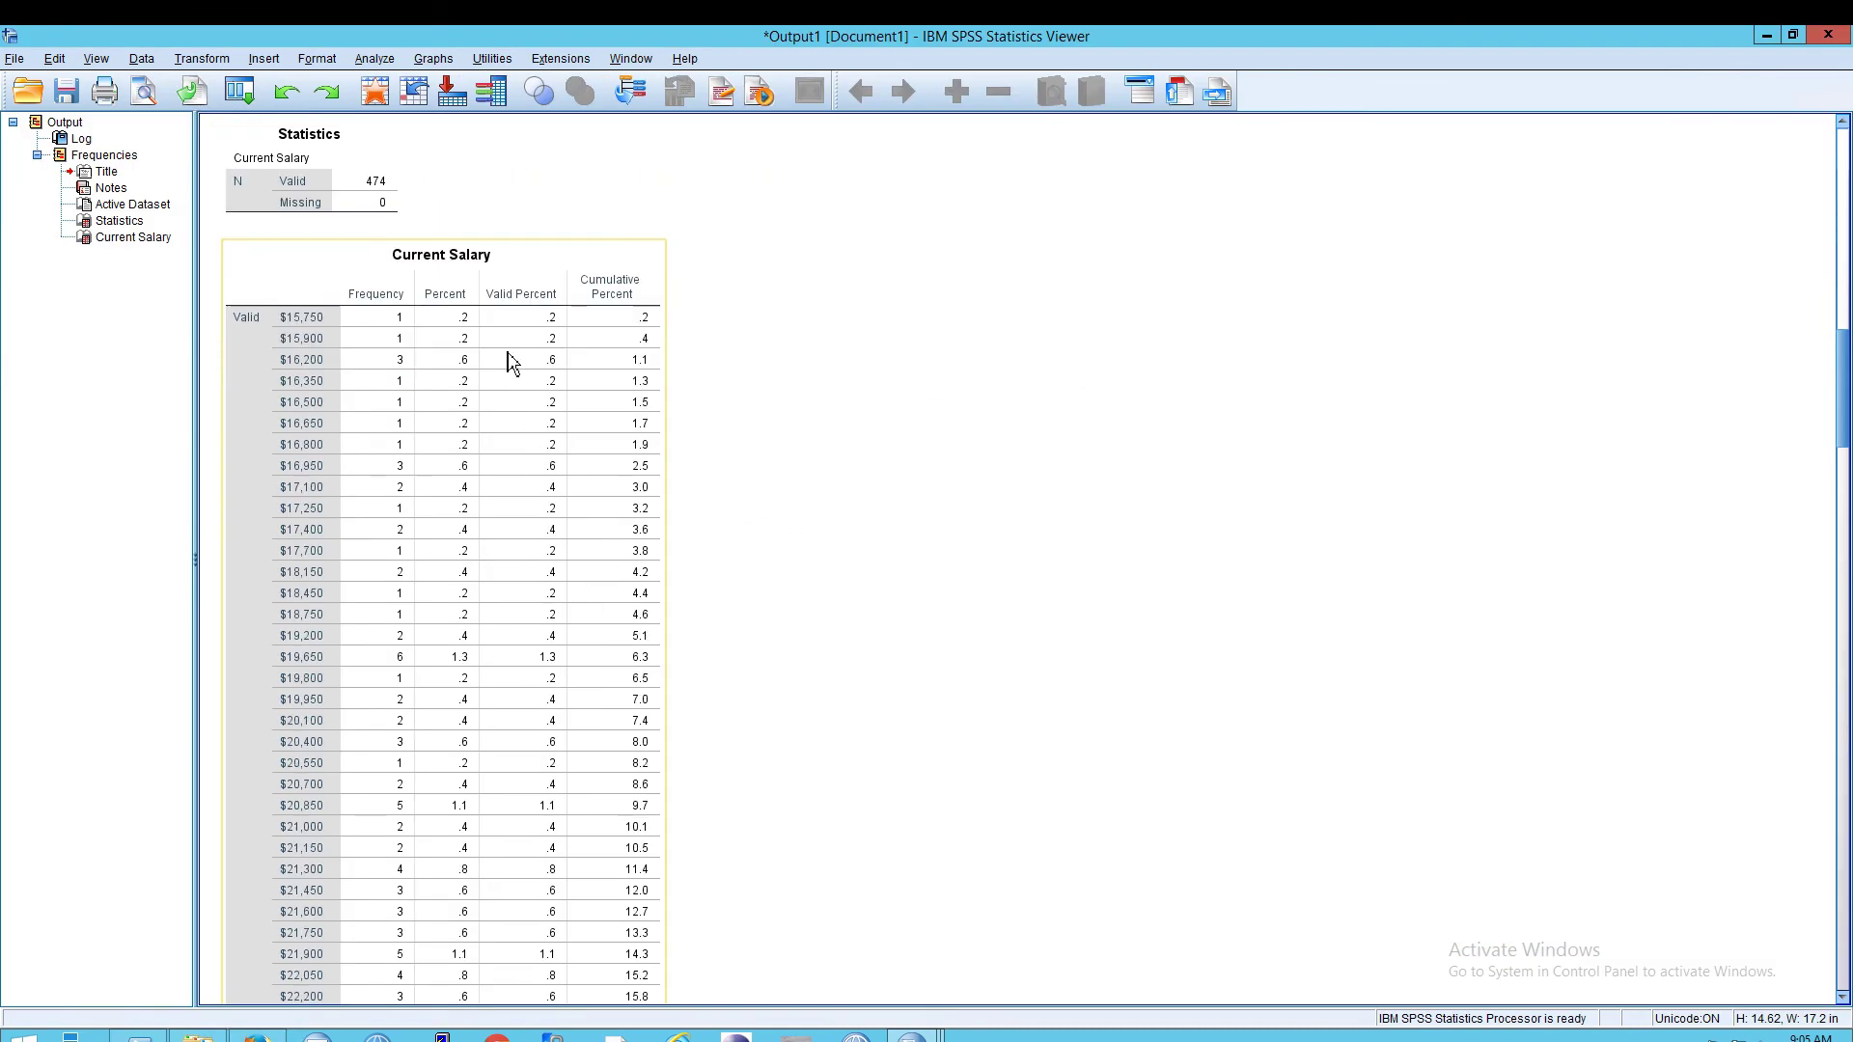
scroll(377, 405, "down", 8)
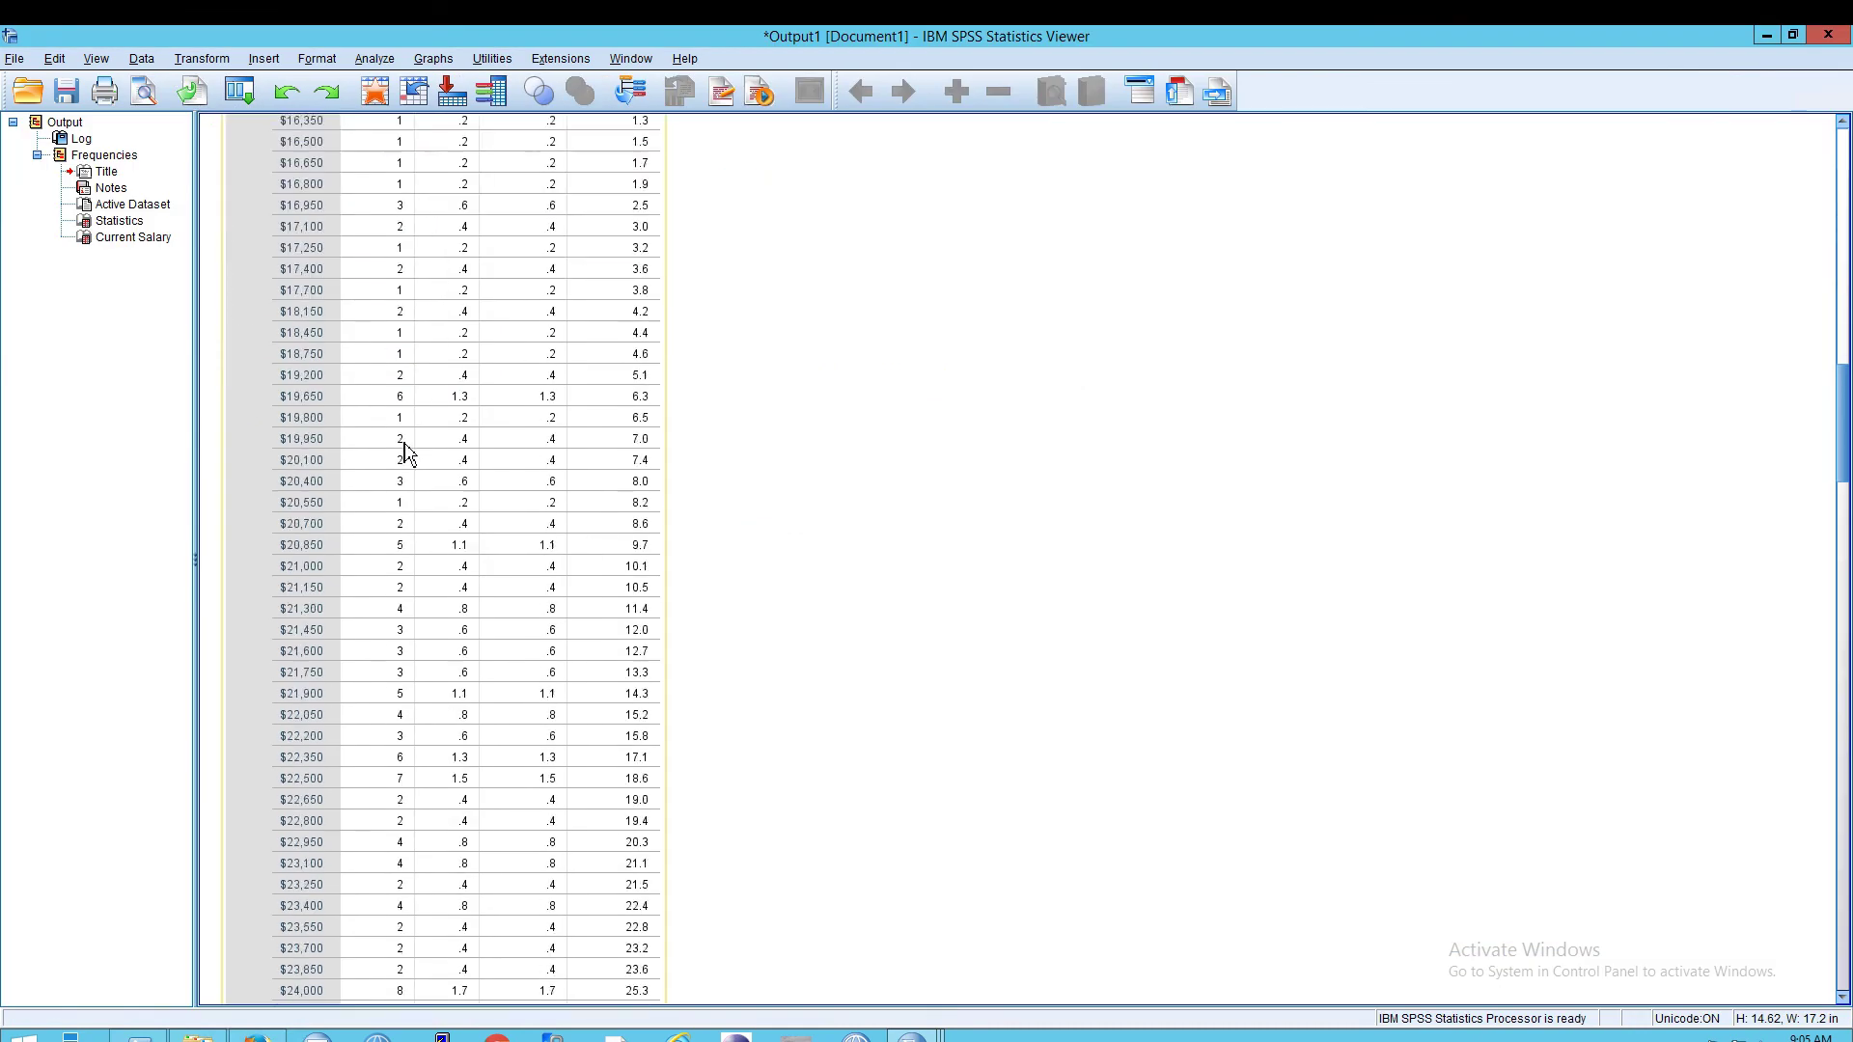
scroll(465, 521, "down", 20)
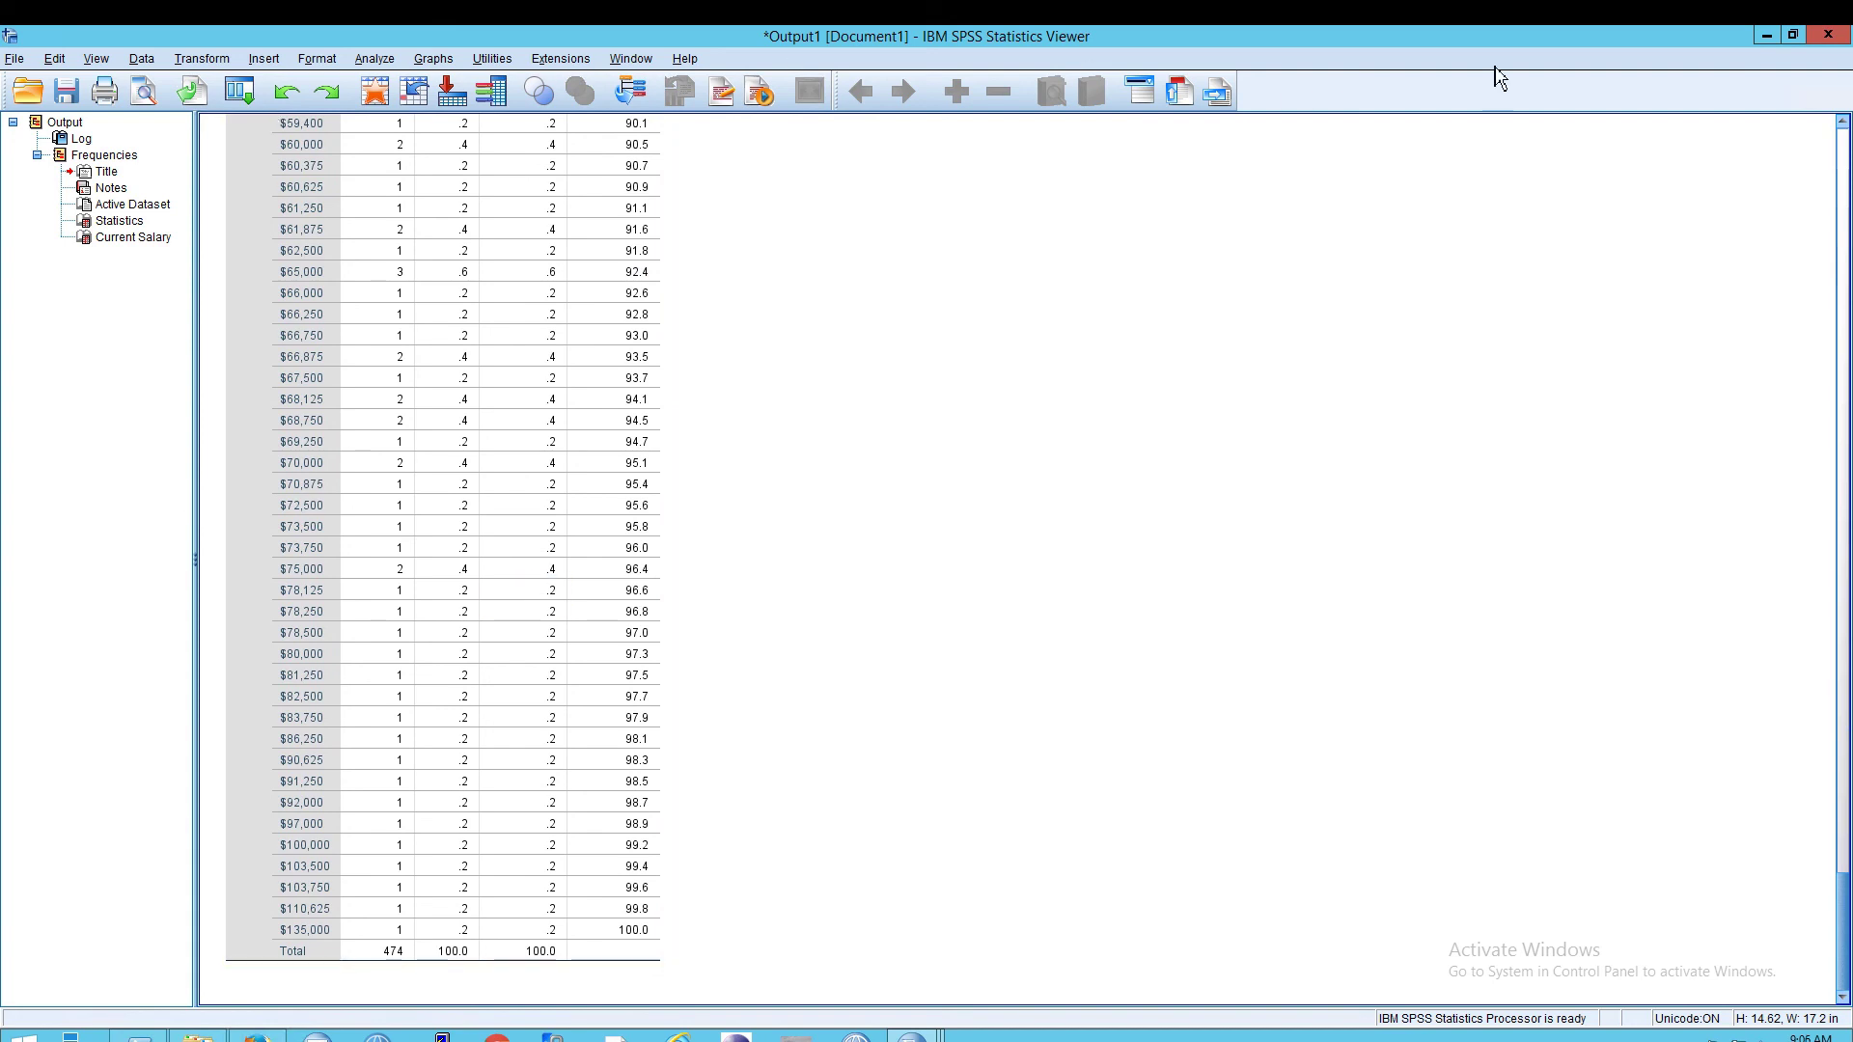
Run Frequencies on Current Salary (Binned) alone, showing 120, 117, 119 and 118 per quartile
left_click(1764, 35)
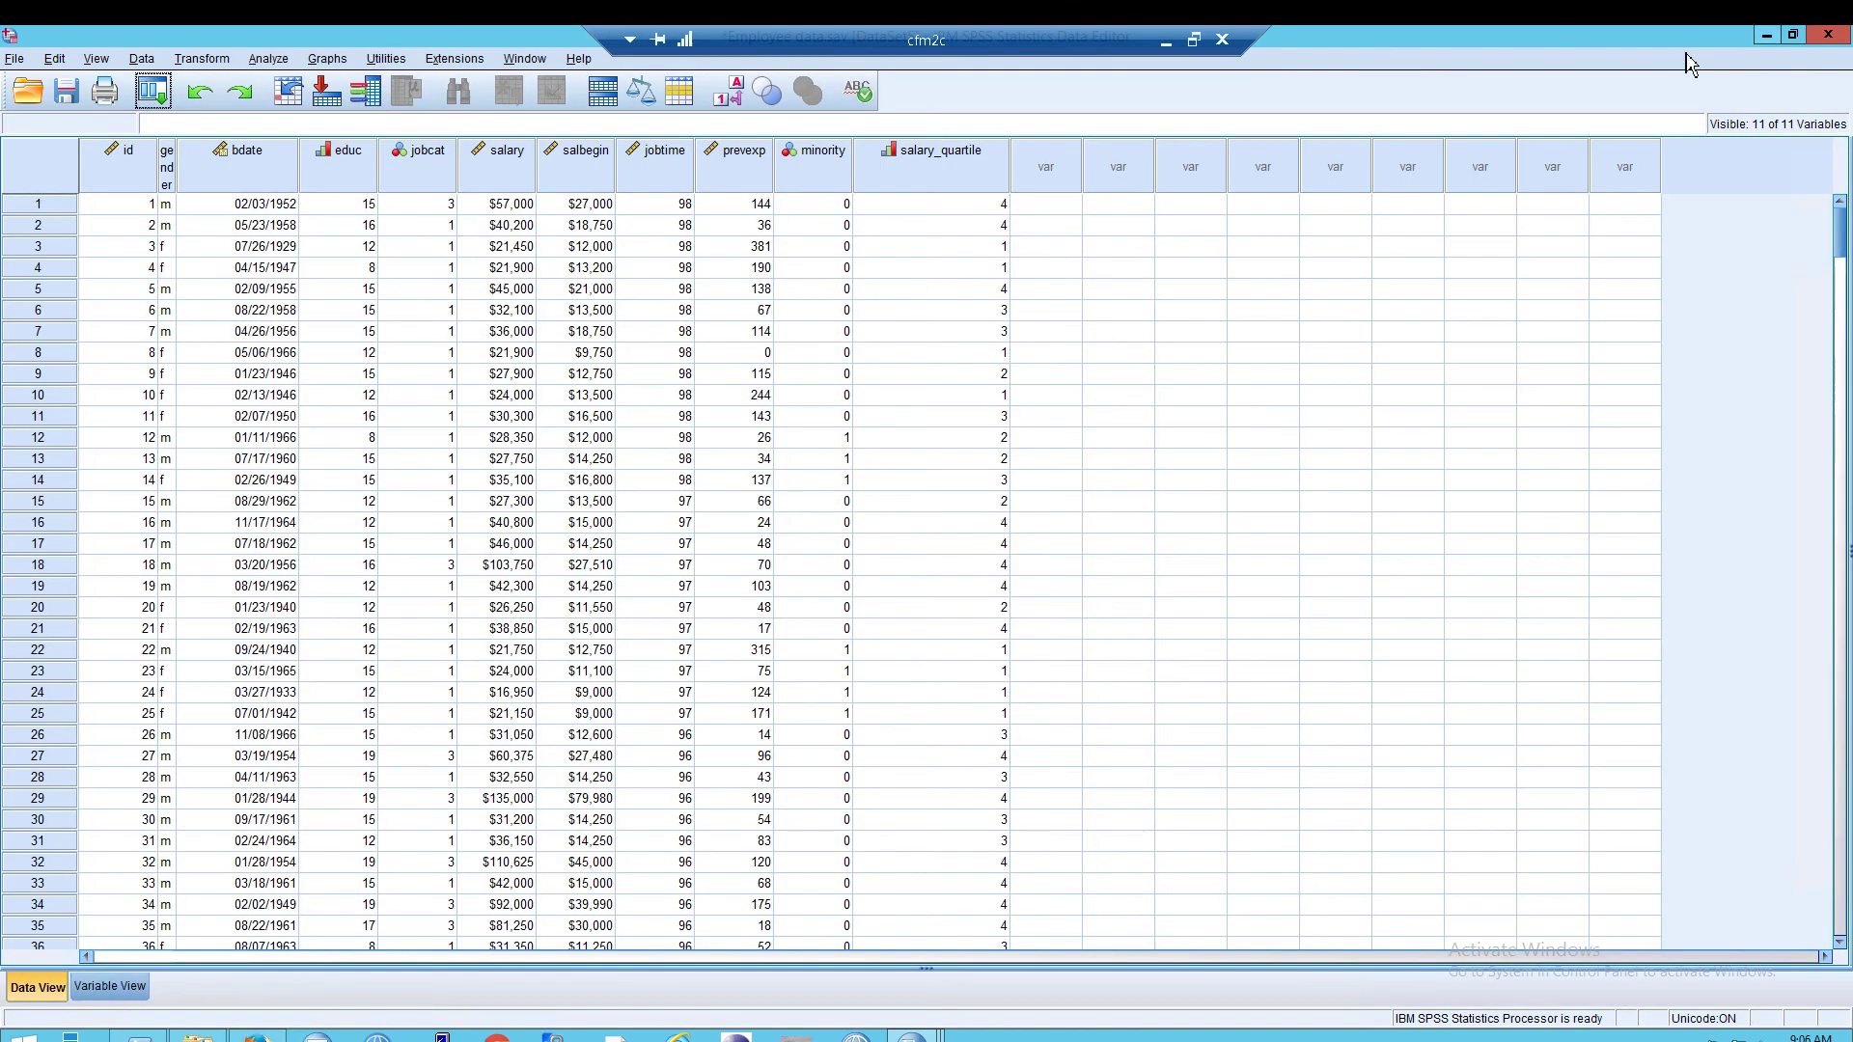
left_click(154, 91)
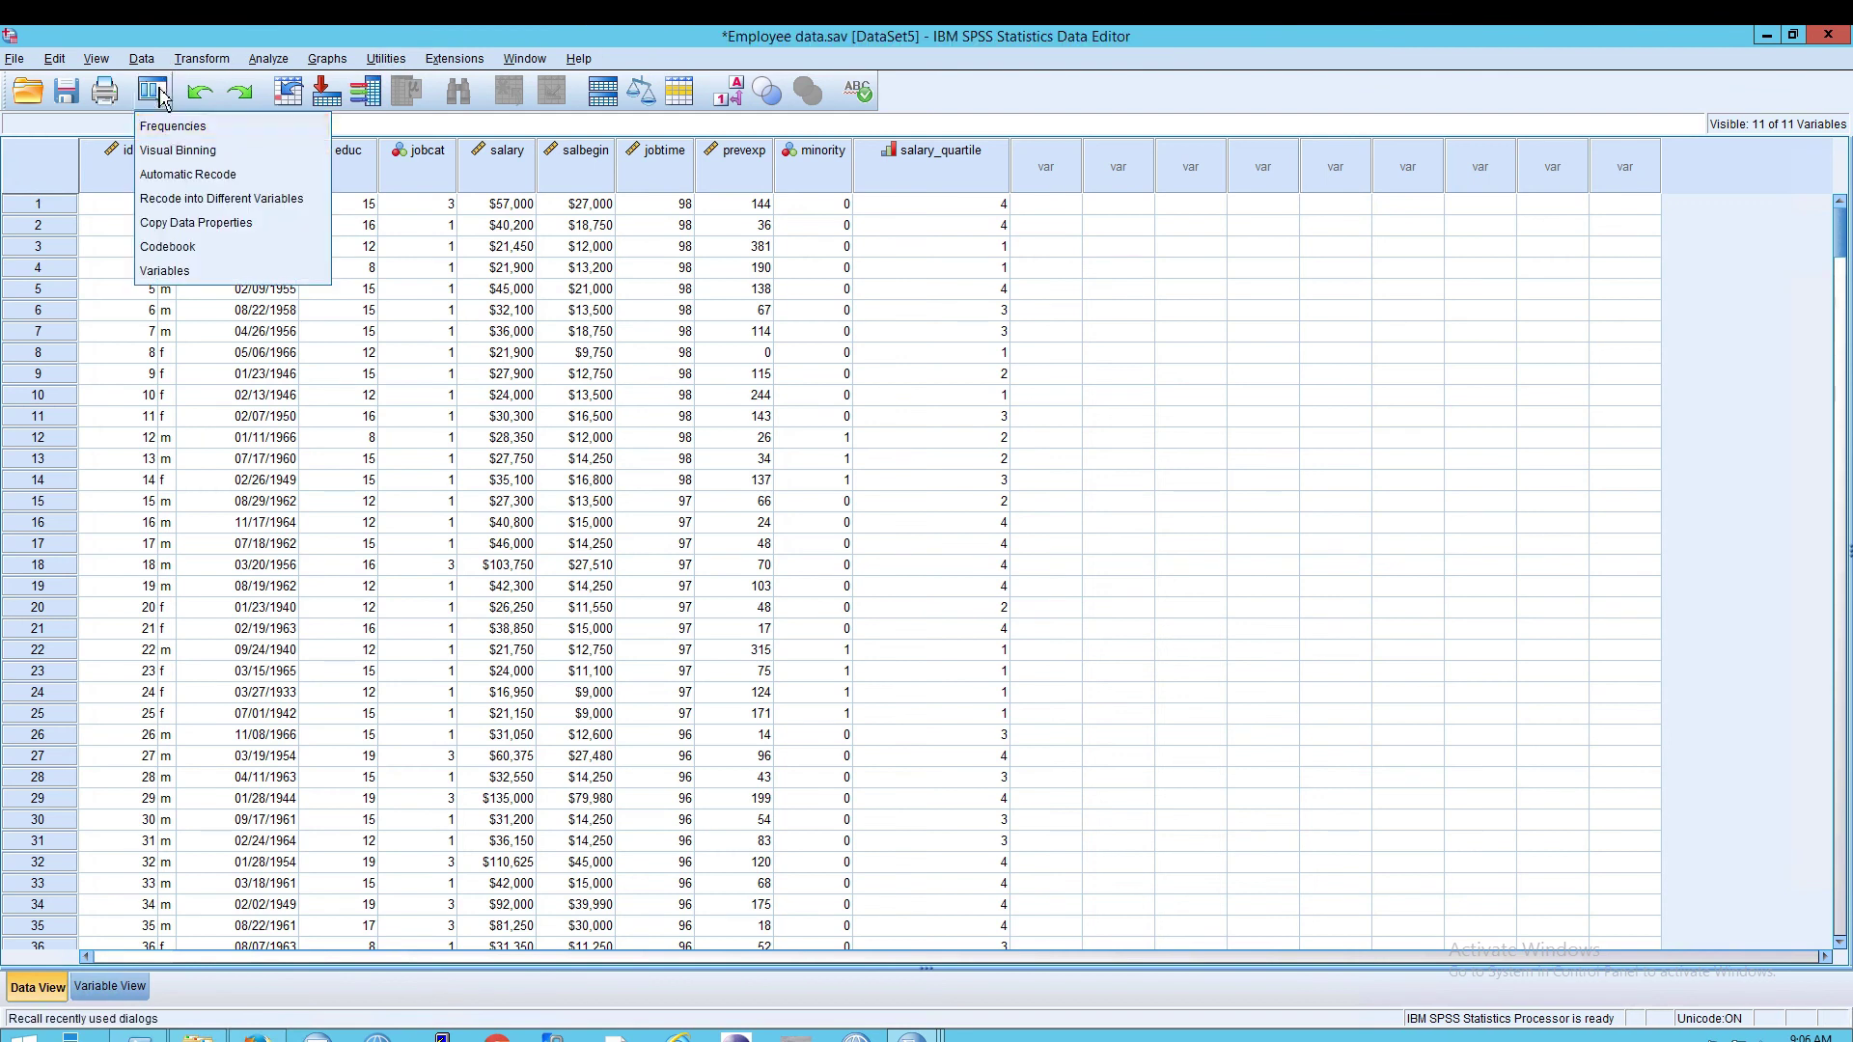
left_click(175, 131)
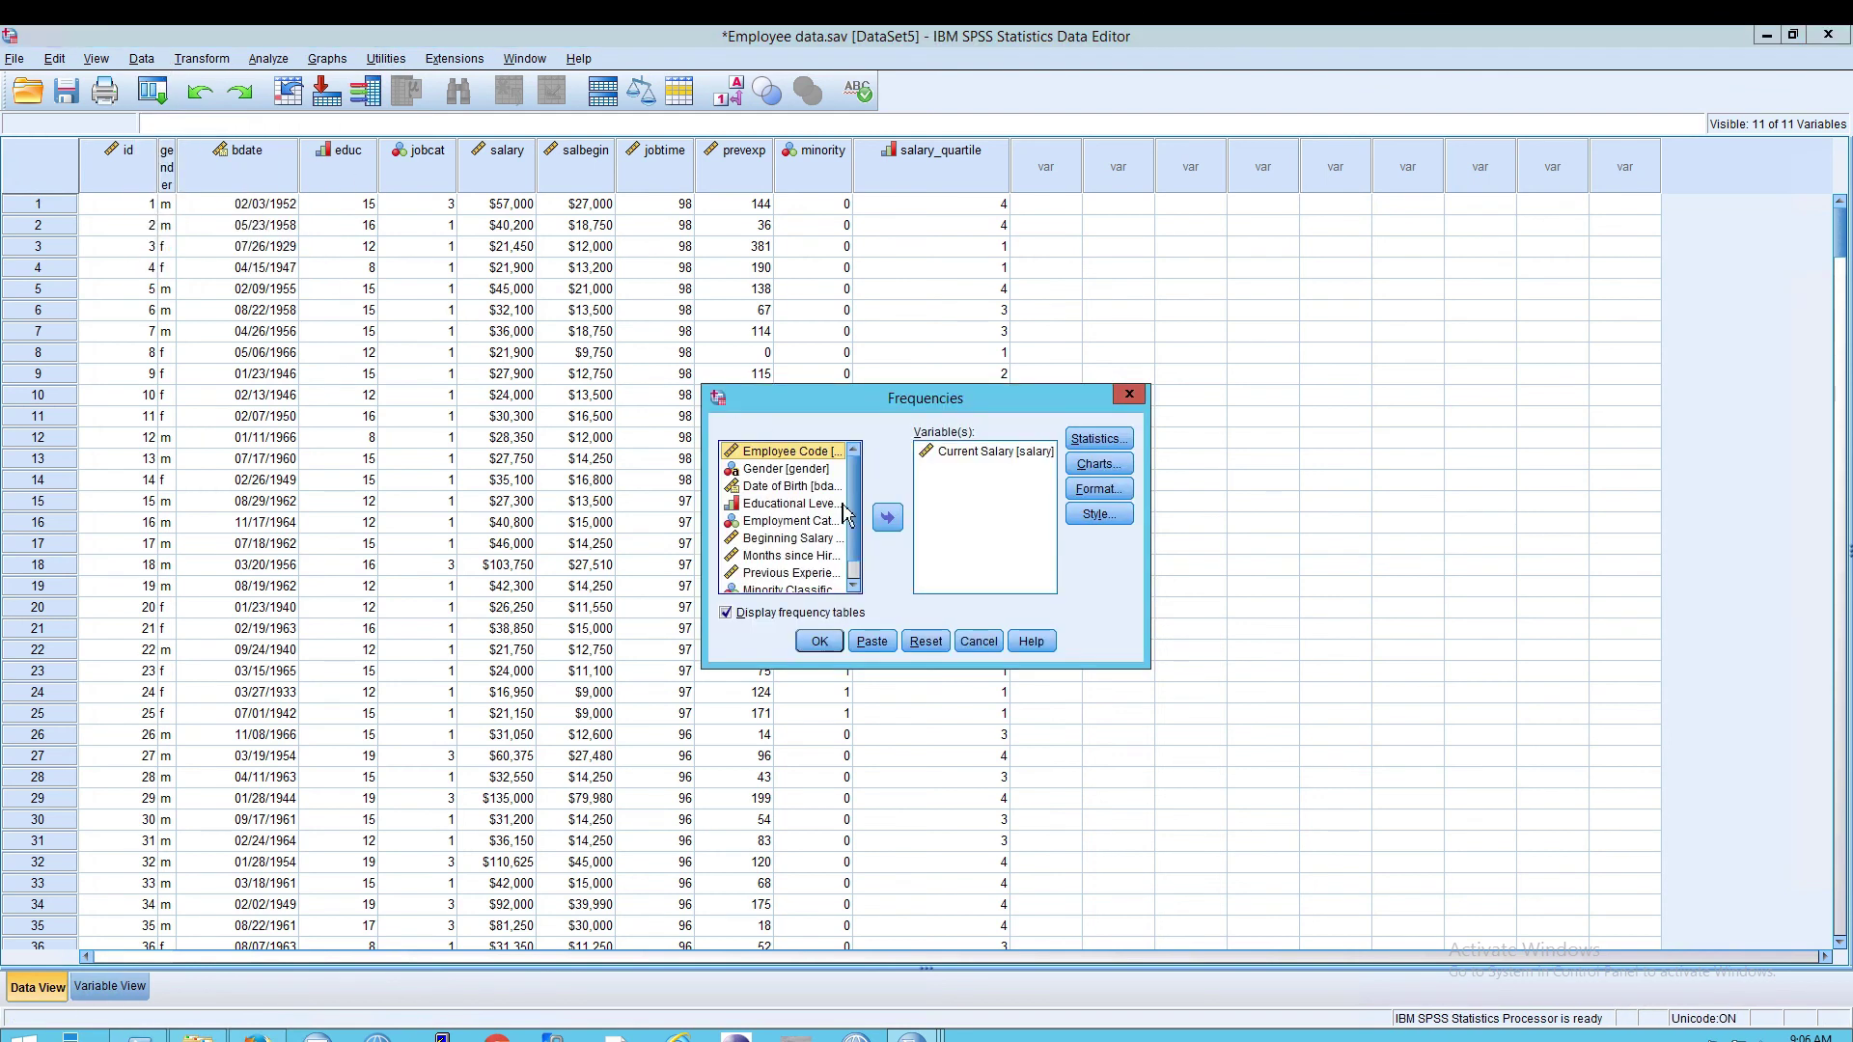
scroll(849, 517, "down", 1)
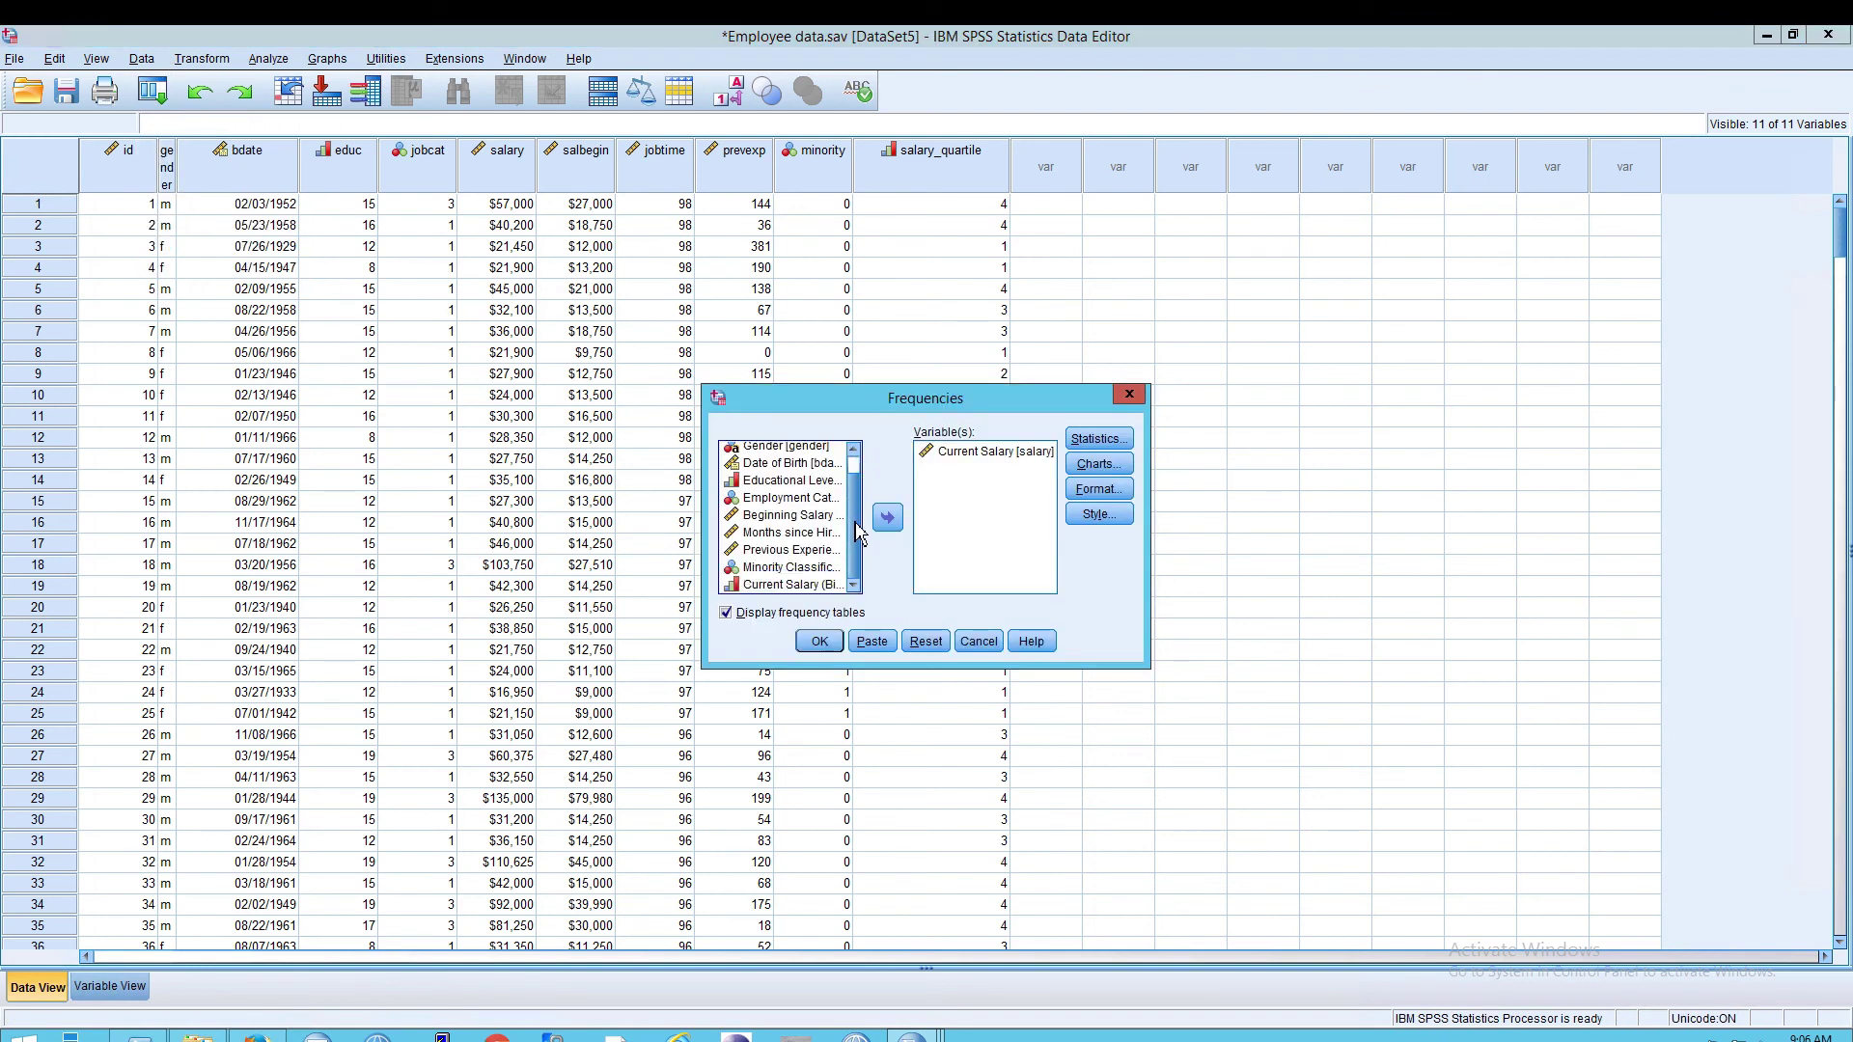
left_click(784, 585)
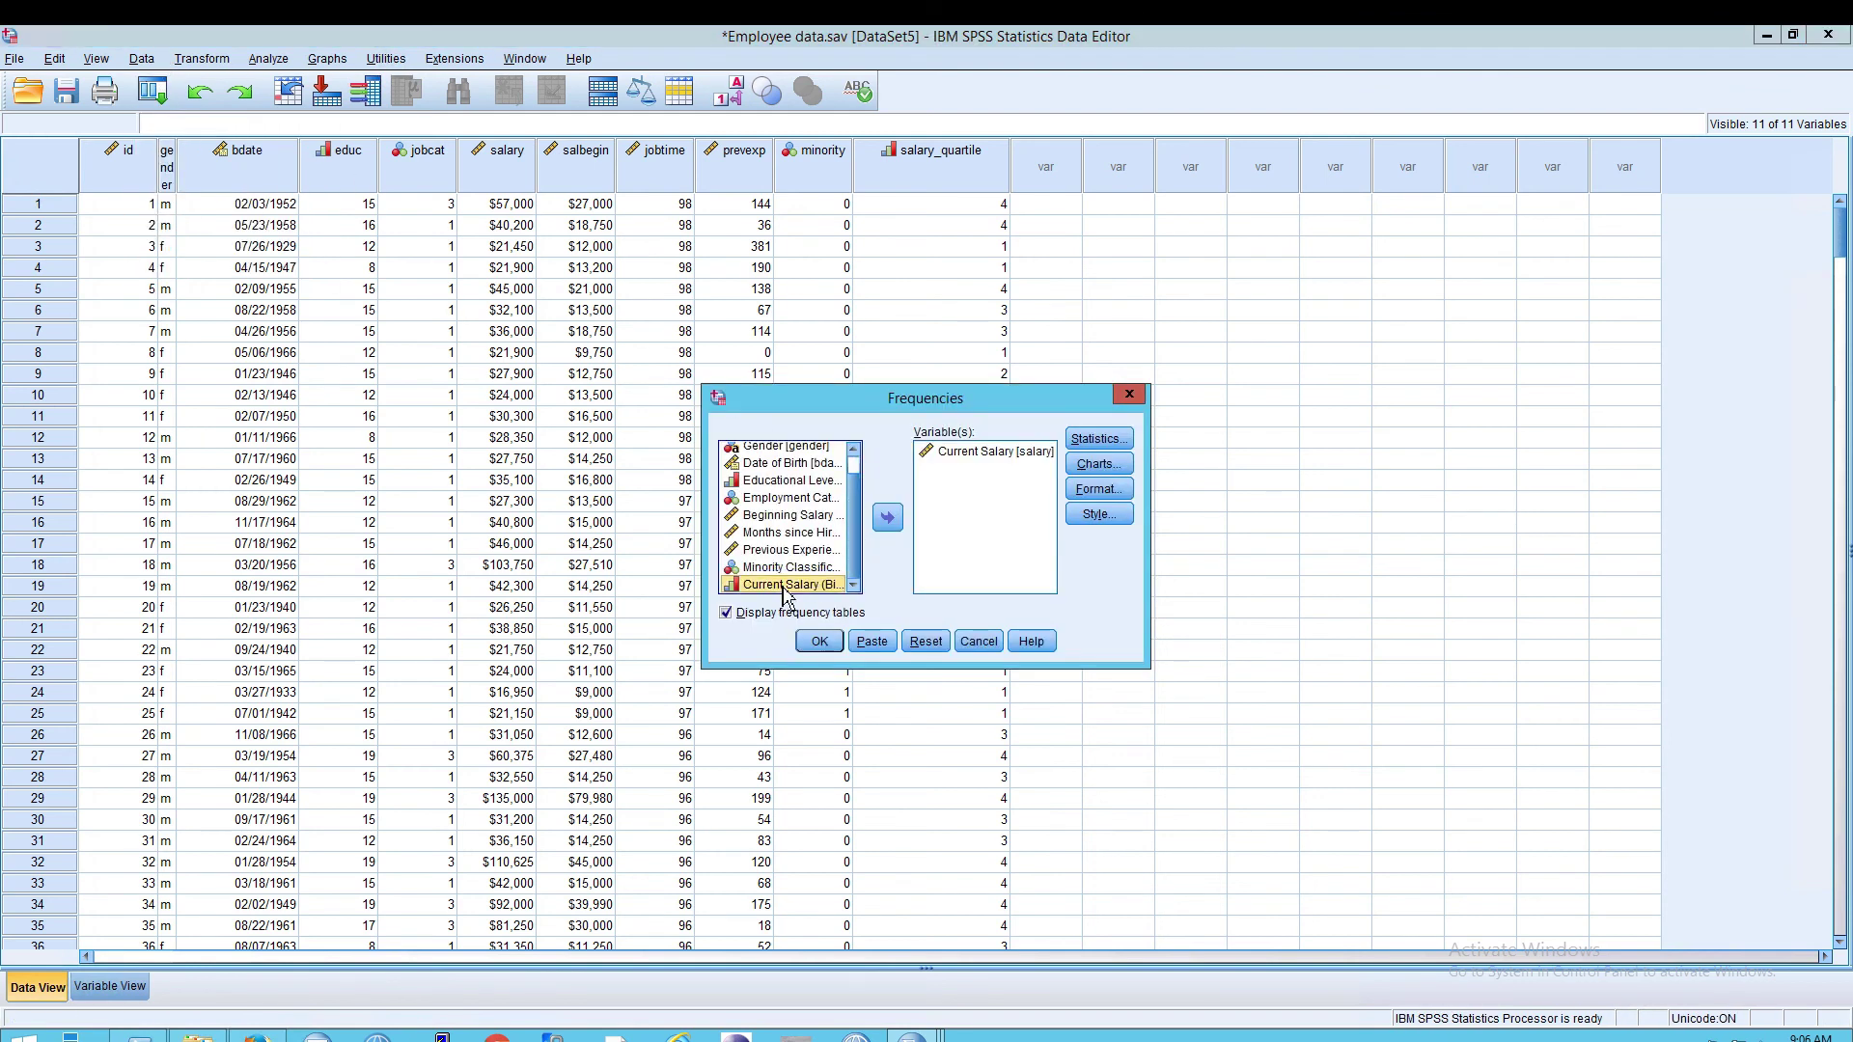
left_click(888, 522)
left_click(968, 454)
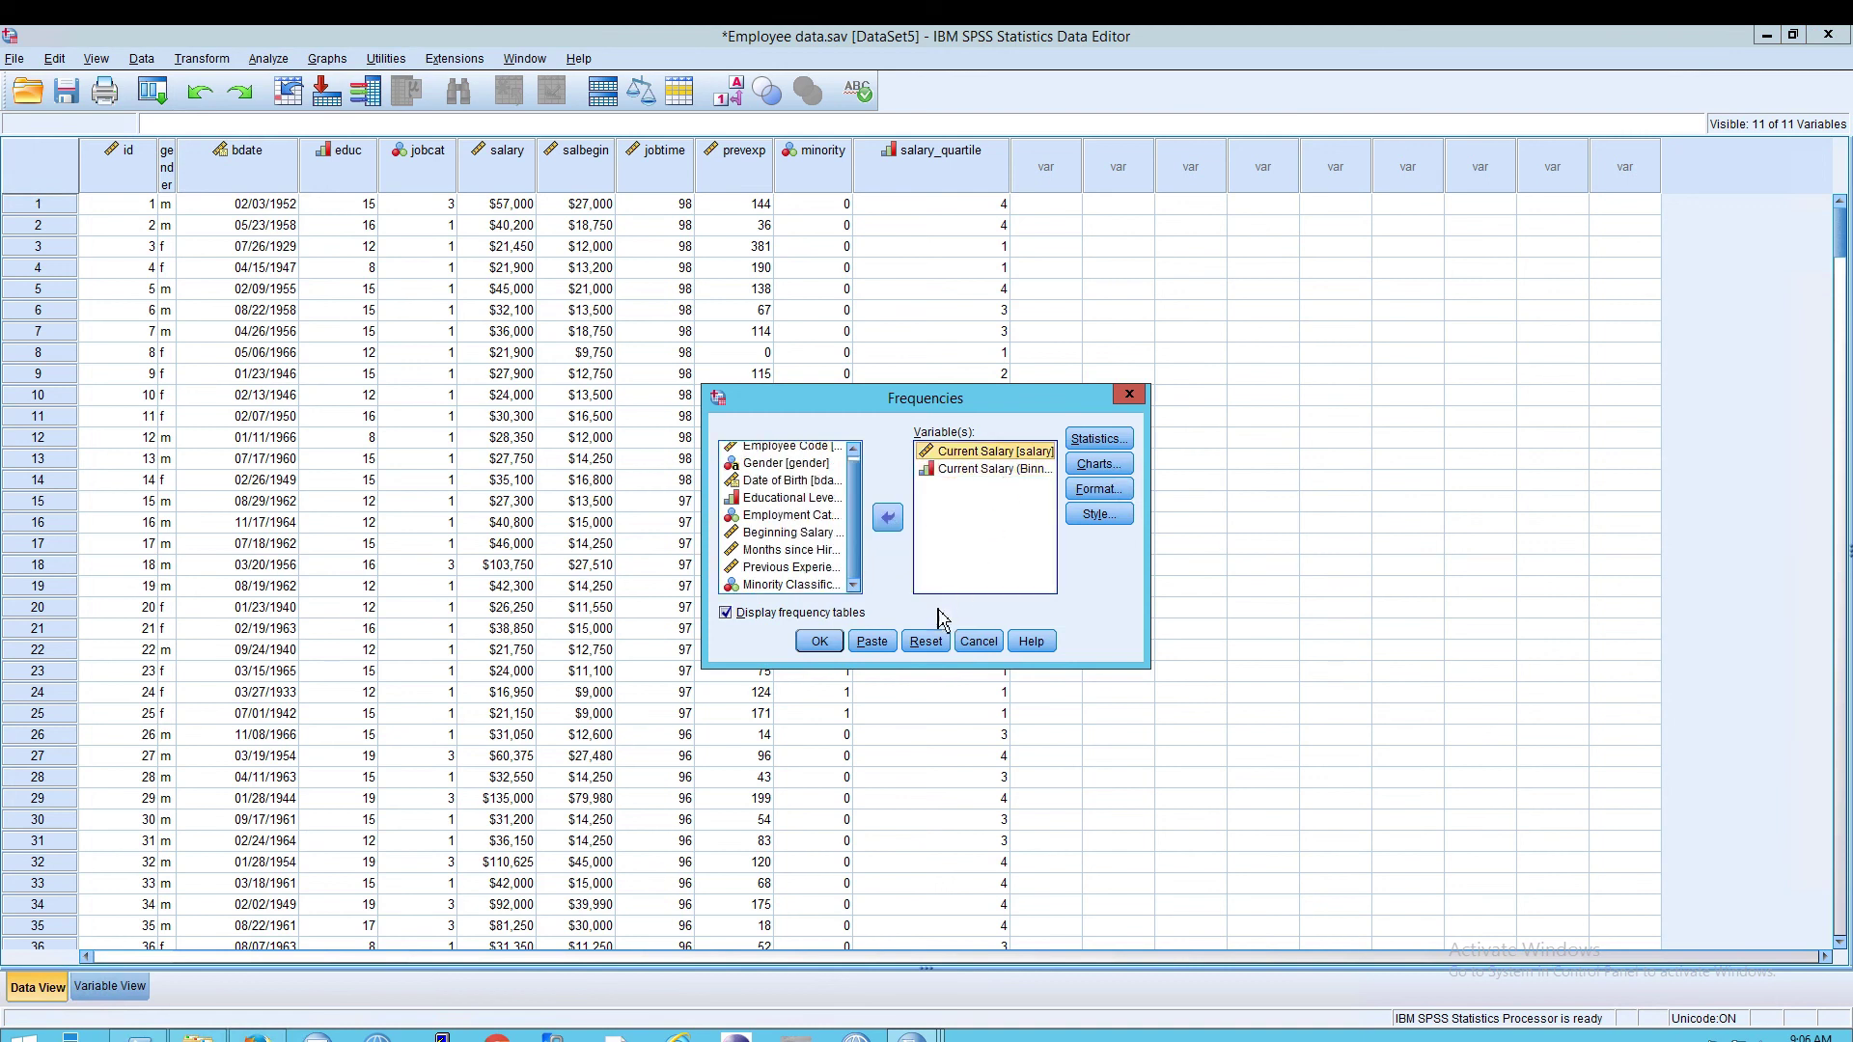
left_click(926, 642)
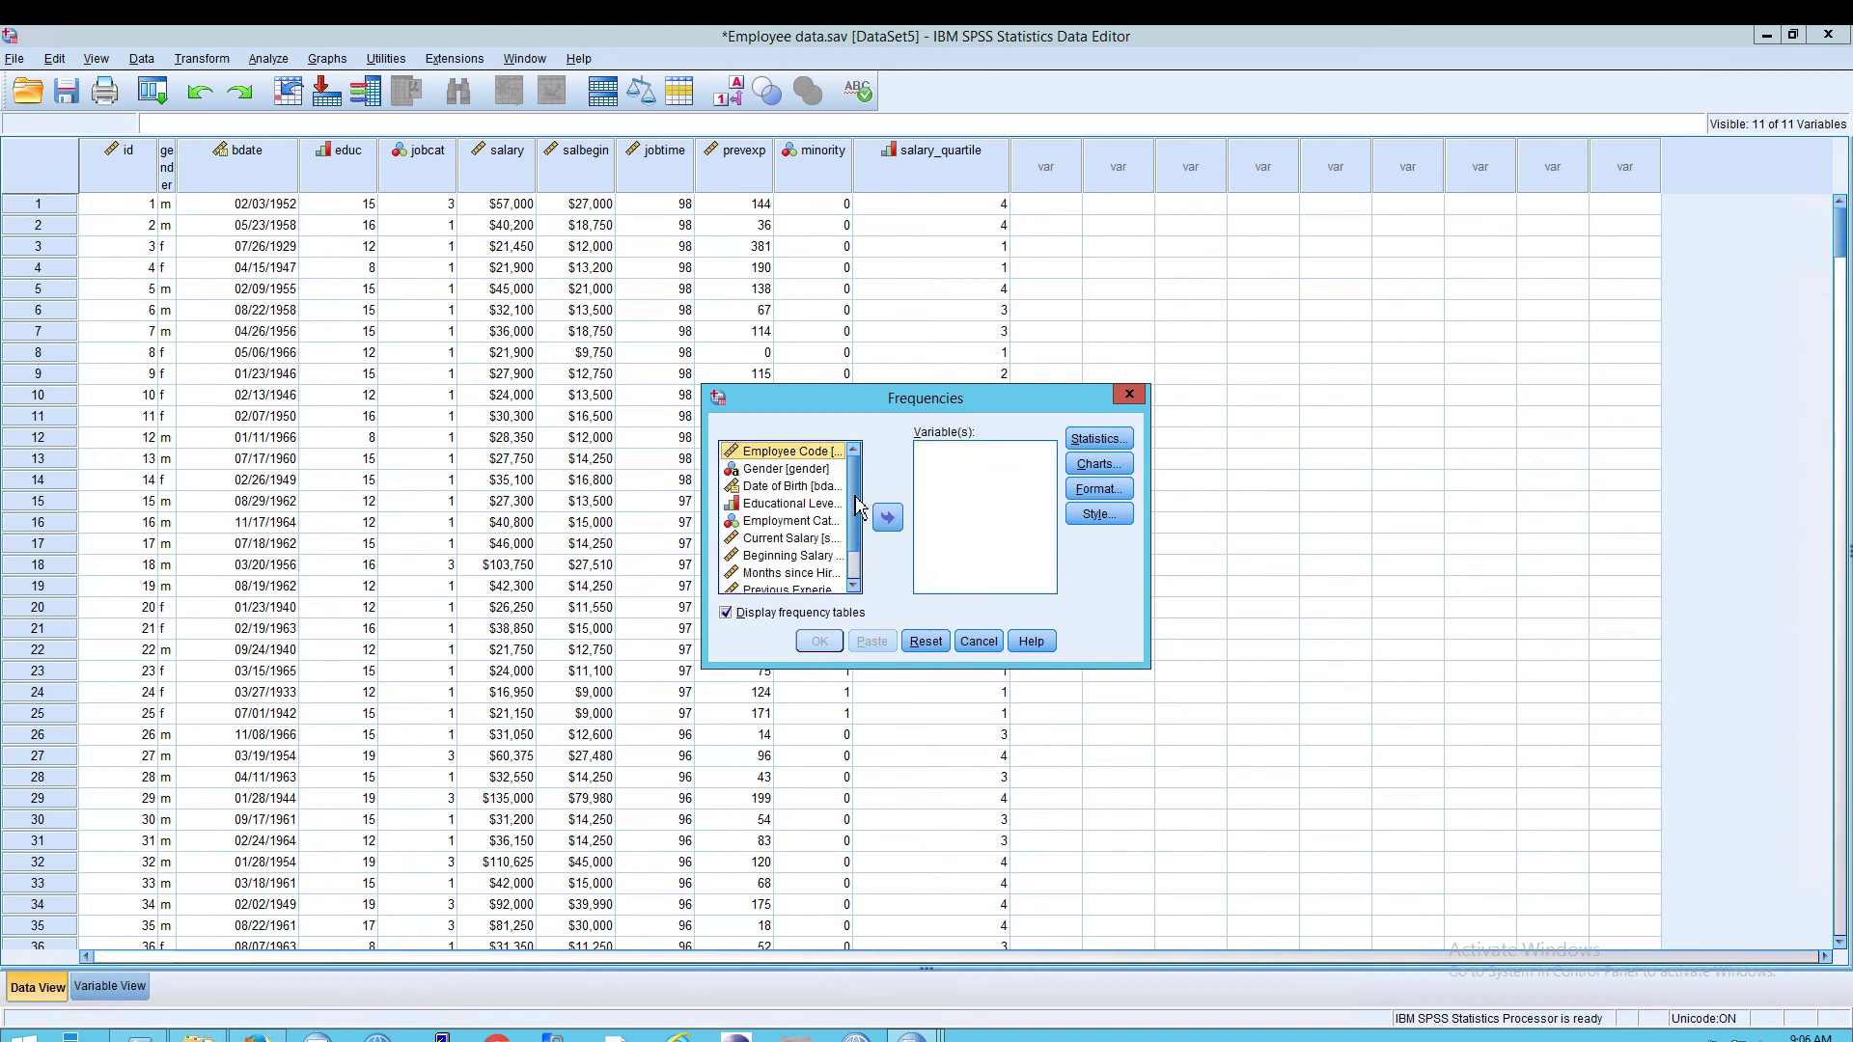
scroll(847, 562, "down", 1)
left_click(789, 585)
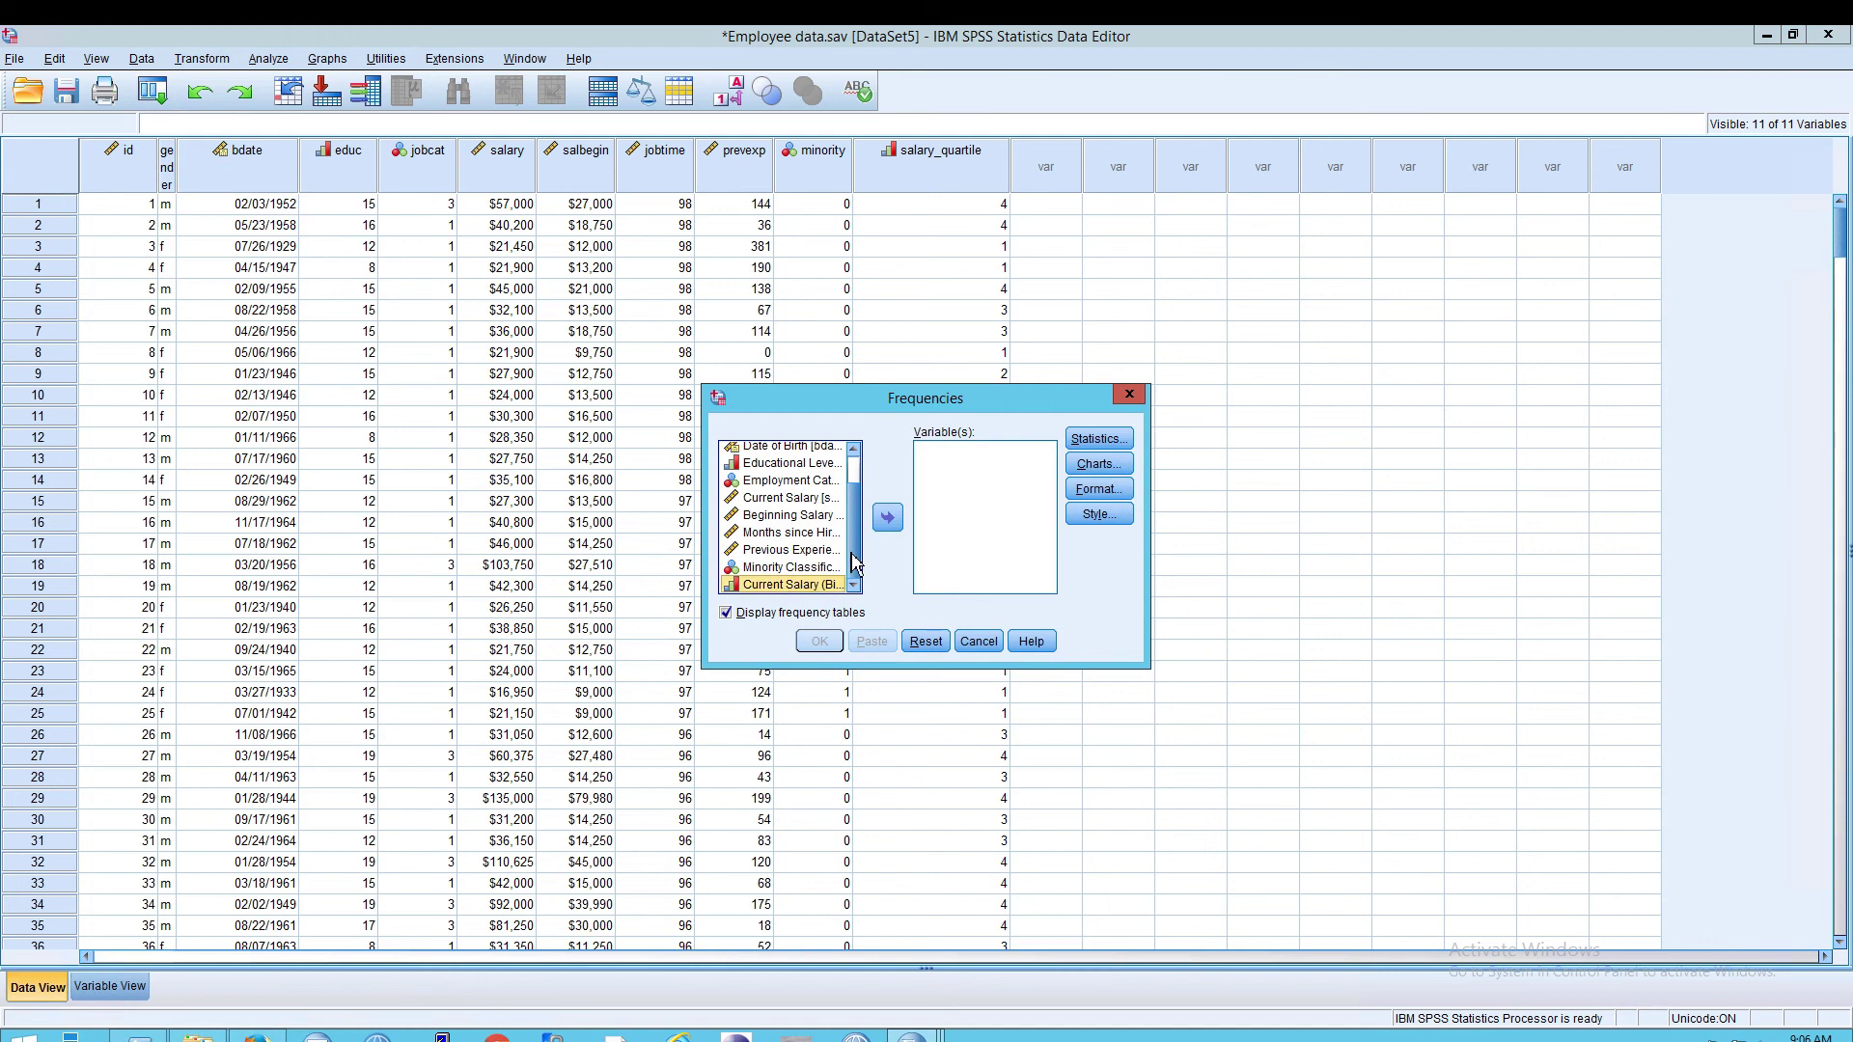
left_click(887, 518)
left_click(836, 643)
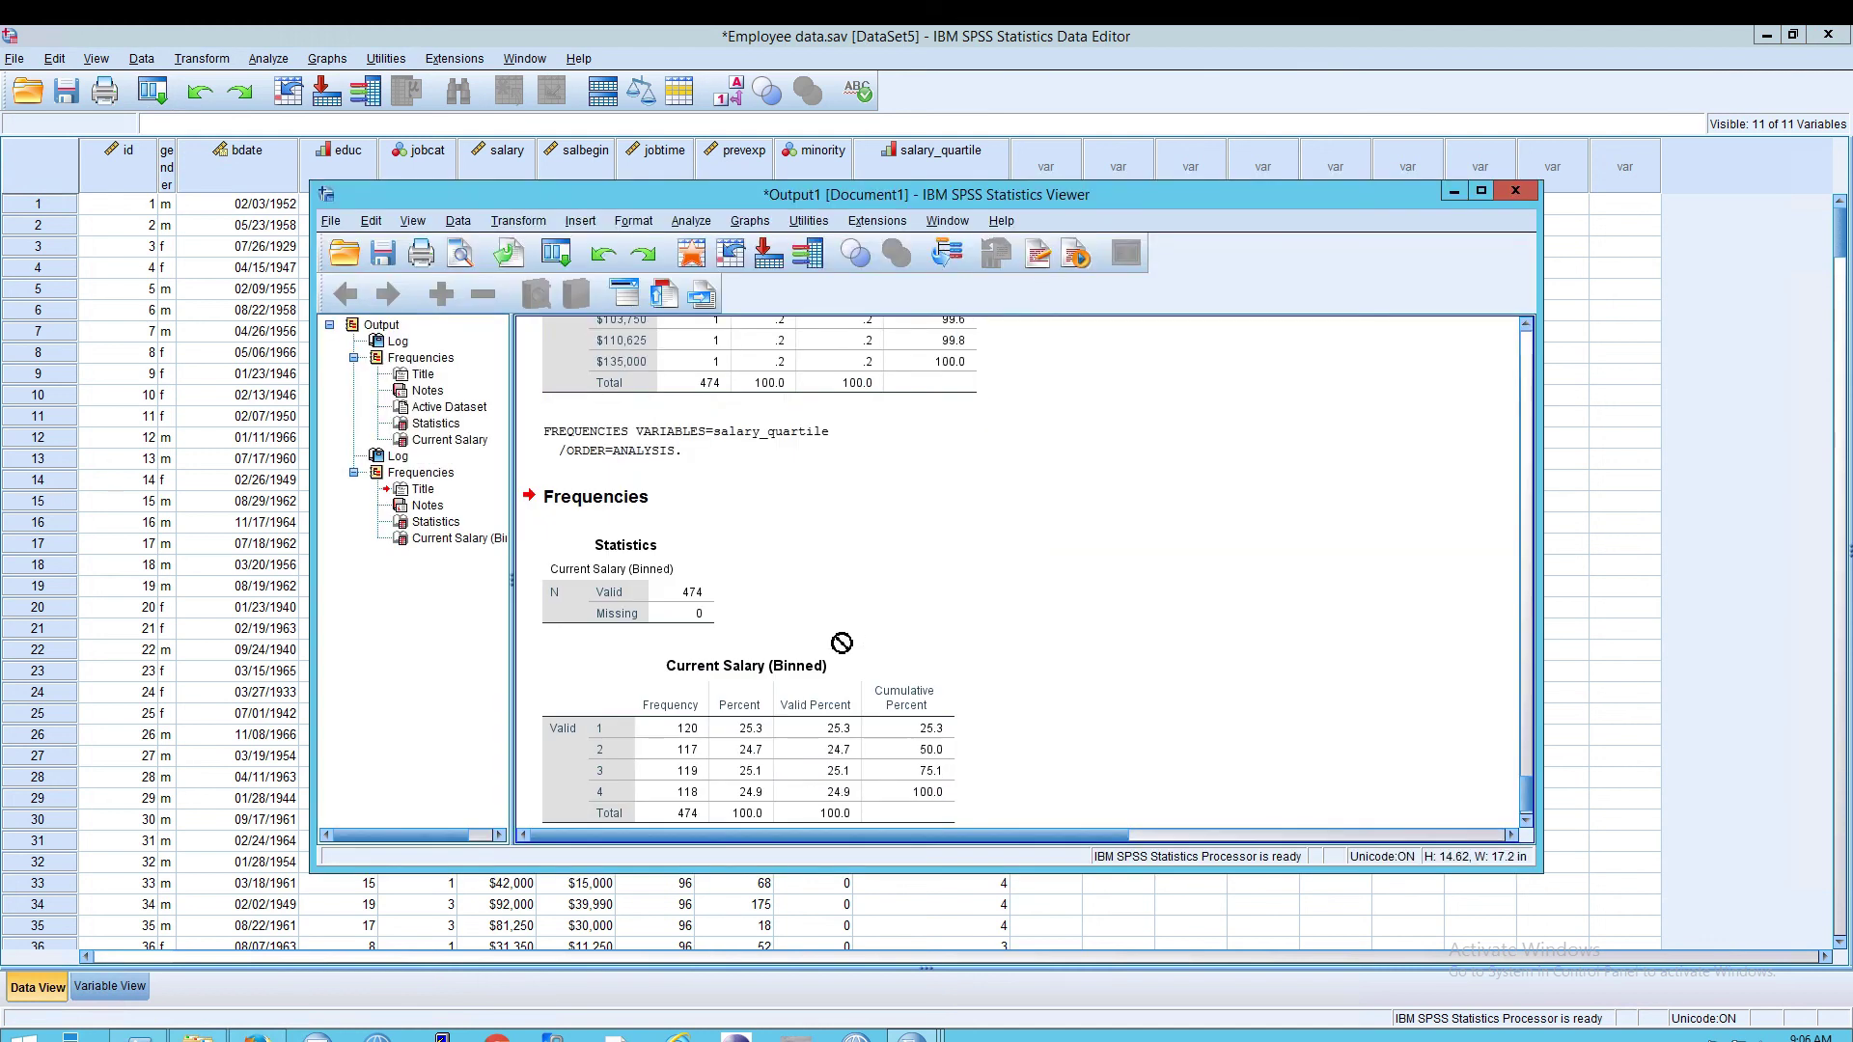